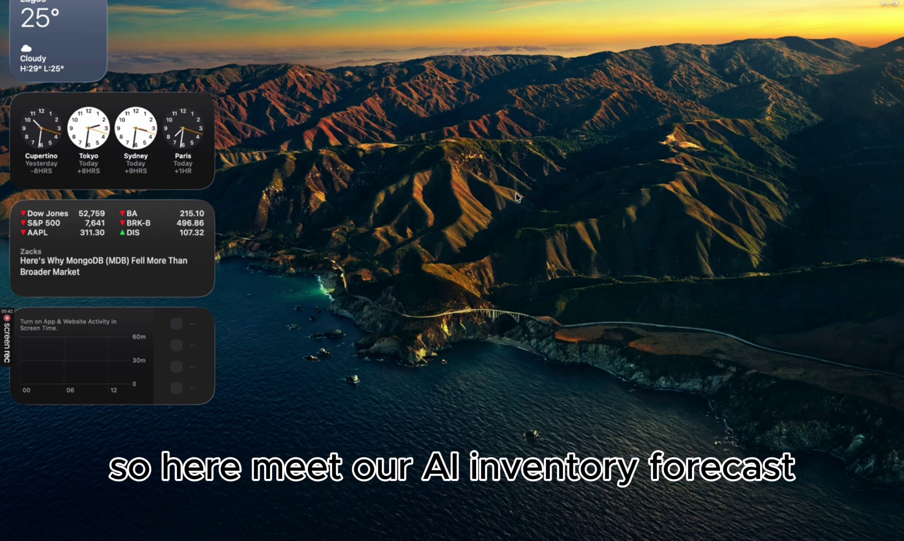
Step: Switch to the Excalidraw board and examine the AI Inventory Forecaster system architecture, from the Shopify webhook to the Google Sheet and forecast workflows
{"action": "key", "text": "ctrl+Right"}
{"action": "scroll", "coordinate": [392, 172], "scroll_direction": "up", "scroll_amount": 5}
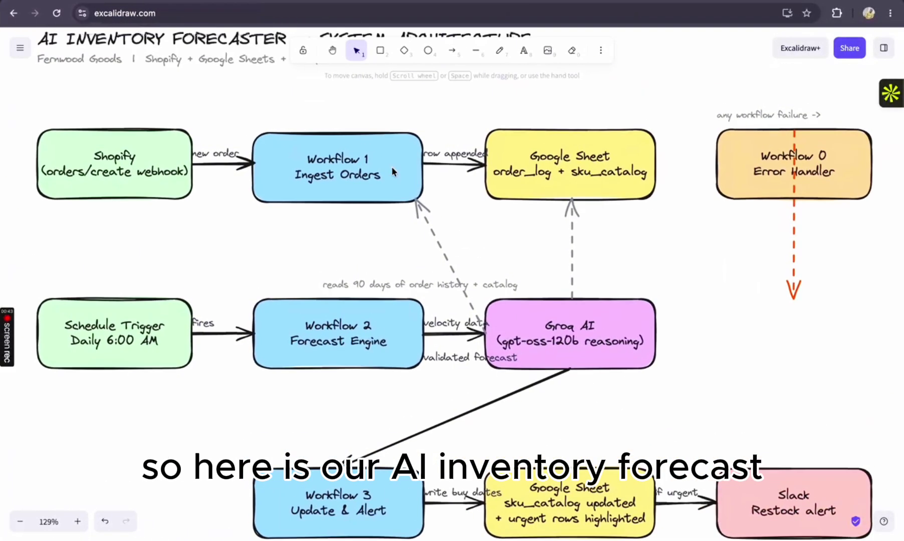
{"action": "scroll", "coordinate": [392, 168], "scroll_direction": "down", "scroll_amount": 3}
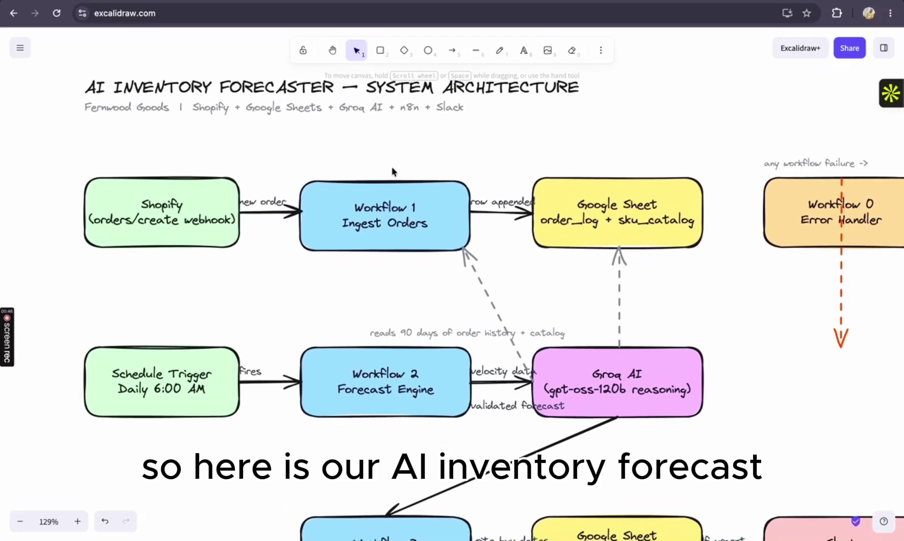
{"action": "scroll", "coordinate": [377, 142], "scroll_direction": "right", "scroll_amount": 3}
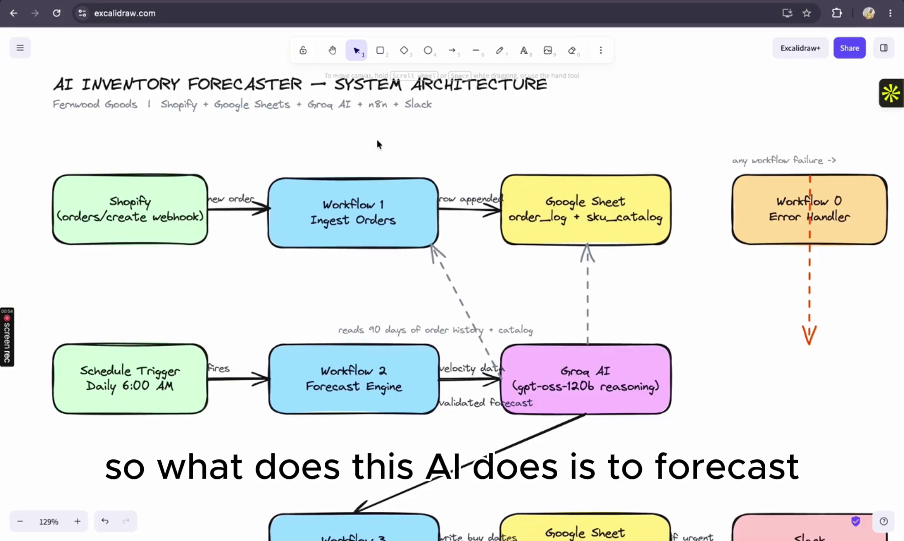
{"action": "scroll", "coordinate": [439, 145], "scroll_direction": "down", "scroll_amount": 2}
{"action": "scroll", "coordinate": [439, 145], "scroll_direction": "right", "scroll_amount": 2}
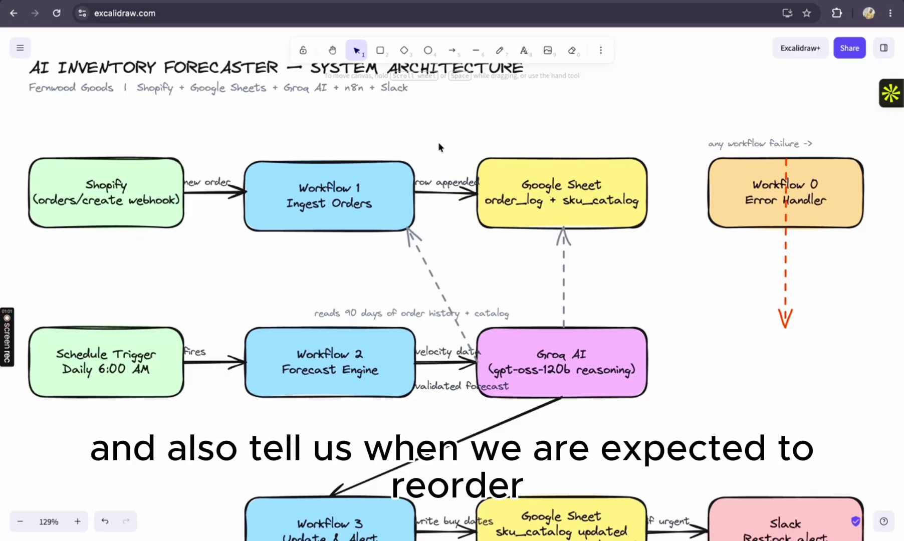
{"action": "scroll", "coordinate": [439, 144], "scroll_direction": "left", "scroll_amount": 3}
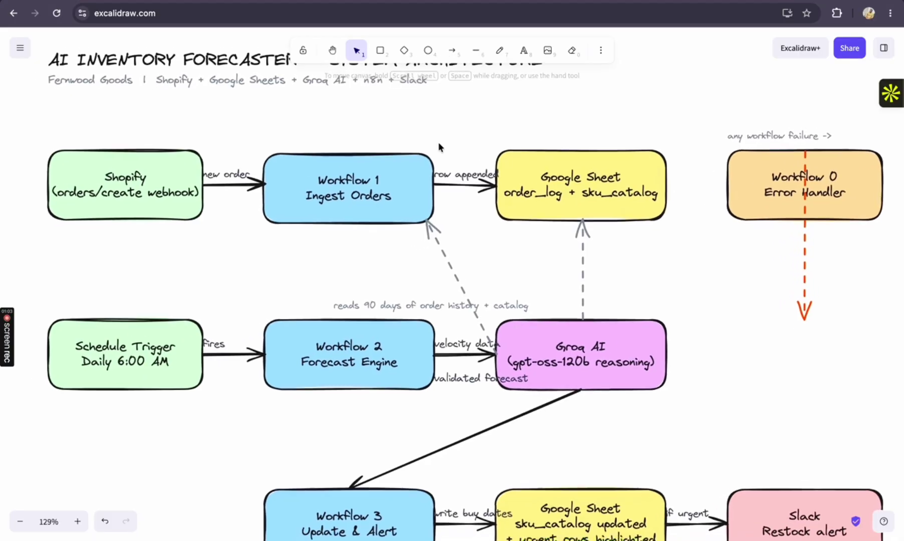
{"action": "scroll", "coordinate": [439, 144], "scroll_direction": "up", "scroll_amount": 1}
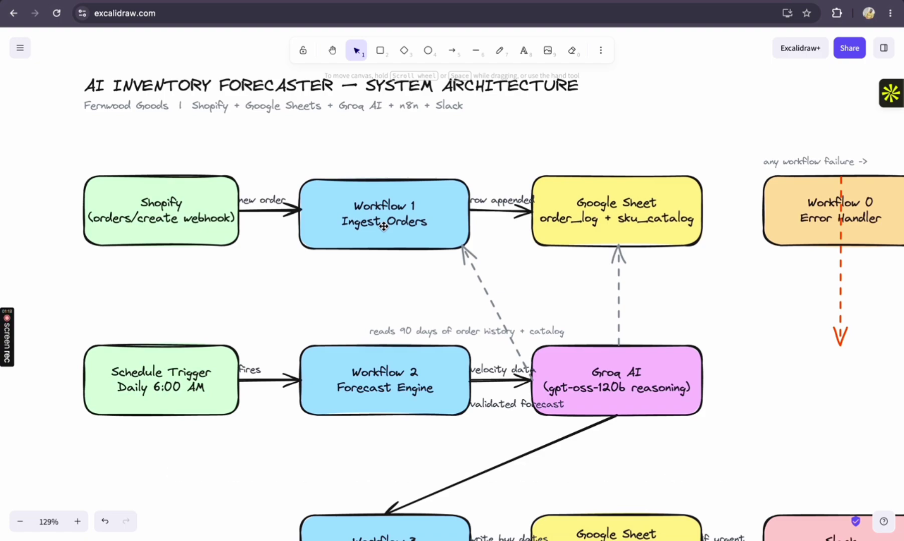
{"action": "scroll", "coordinate": [505, 227], "scroll_direction": "right", "scroll_amount": 2}
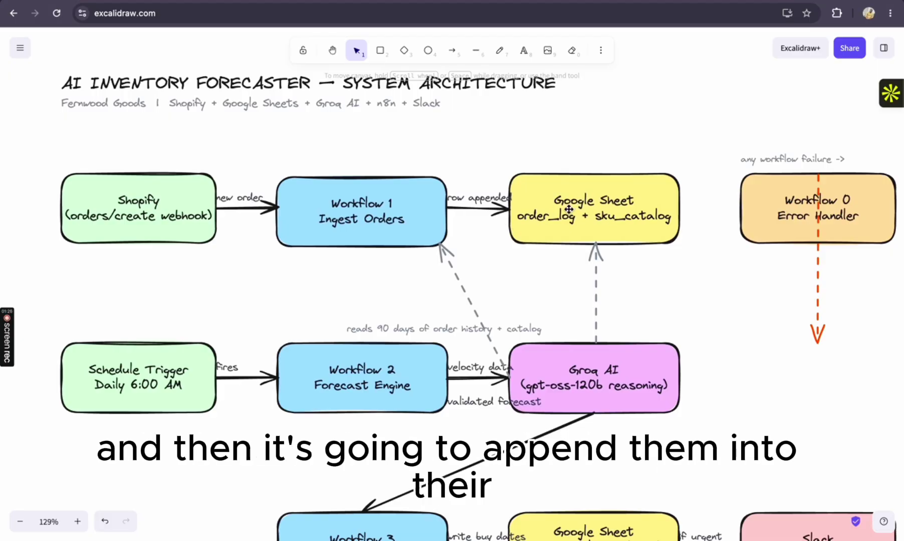
{"action": "scroll", "coordinate": [569, 209], "scroll_direction": "right", "scroll_amount": 3}
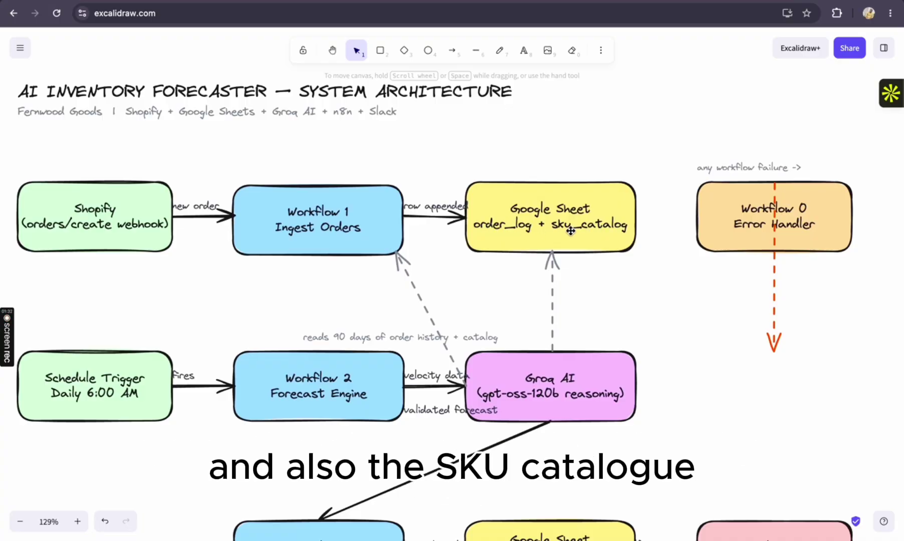
{"action": "scroll", "coordinate": [571, 231], "scroll_direction": "left", "scroll_amount": 3}
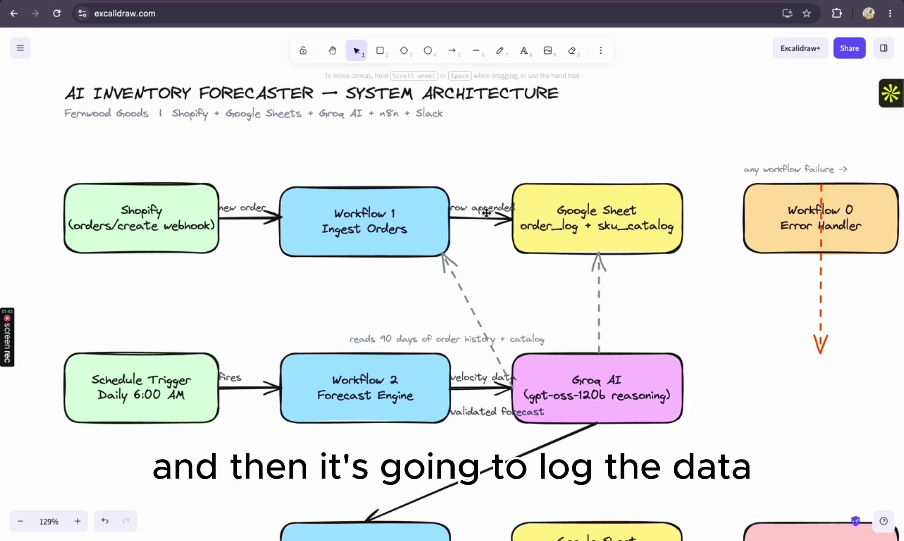
Step: Switch to the Shopify admin and start a new order containing The 3p Fulfilled Snowboard
{"action": "left_click", "coordinate": [751, 3]}
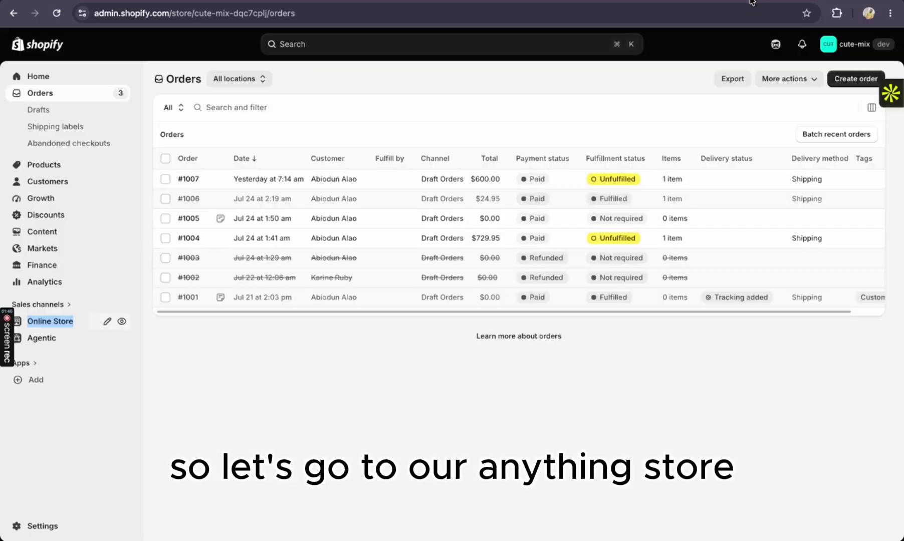
{"action": "left_click", "coordinate": [858, 83]}
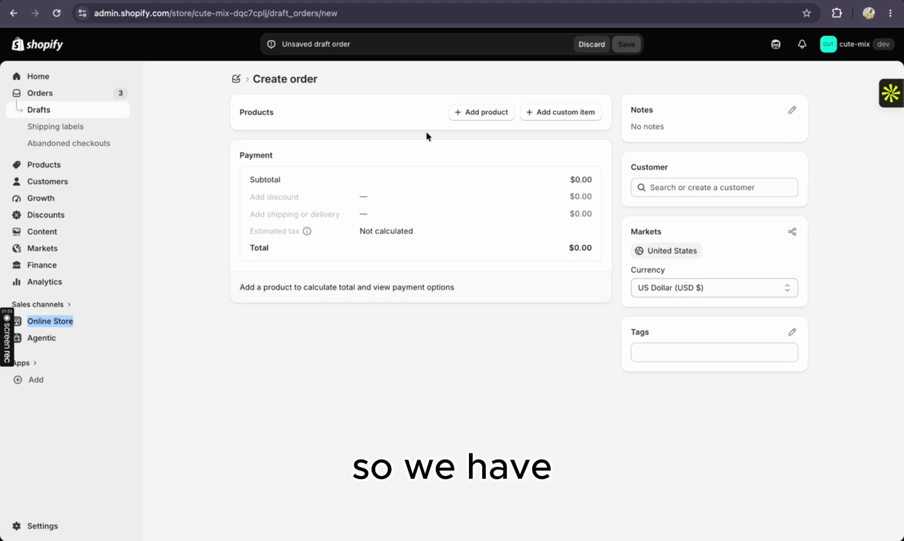
{"action": "left_click", "coordinate": [491, 112]}
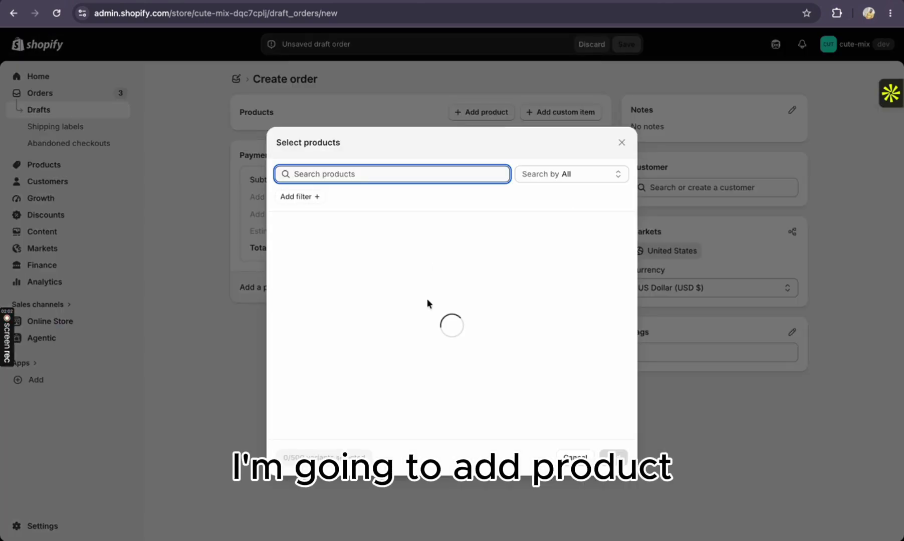
{"action": "scroll", "coordinate": [341, 299], "scroll_direction": "down", "scroll_amount": 5}
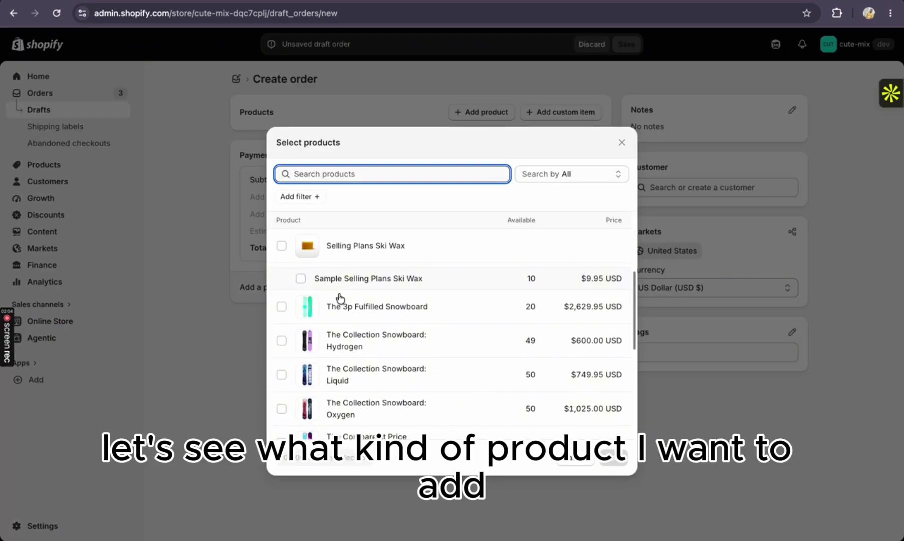
{"action": "left_click", "coordinate": [282, 306]}
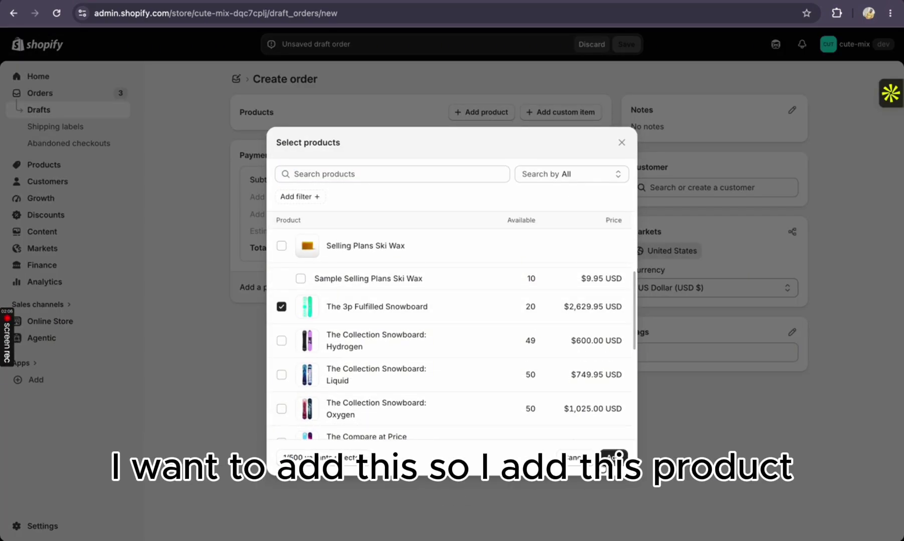
{"action": "left_click", "coordinate": [613, 457]}
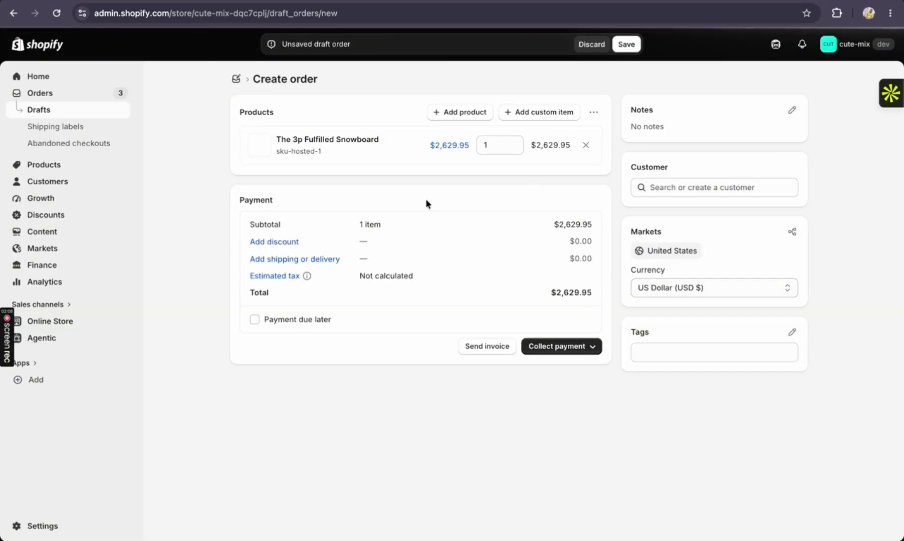
Step: Assign the first existing customer to the draft order, mark it as paid and create the order
{"action": "left_click", "coordinate": [683, 188]}
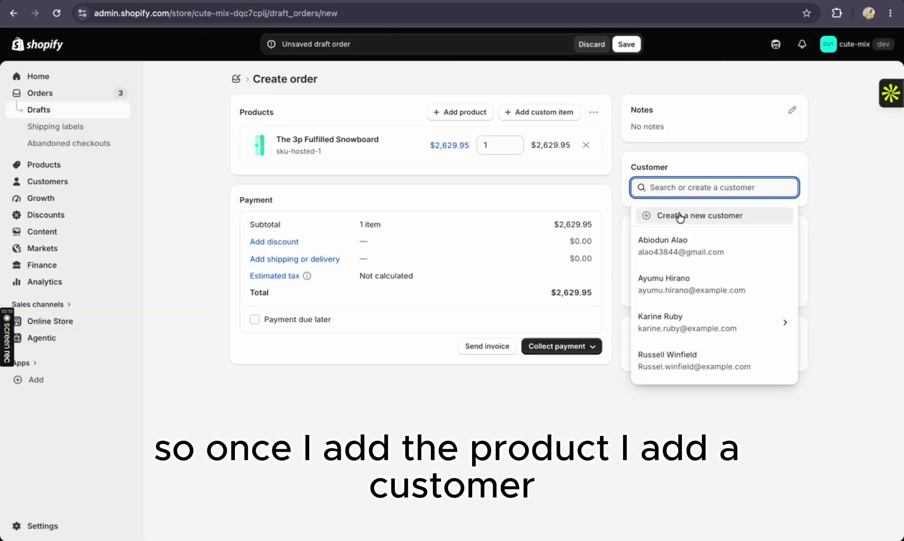
{"action": "left_click", "coordinate": [688, 254]}
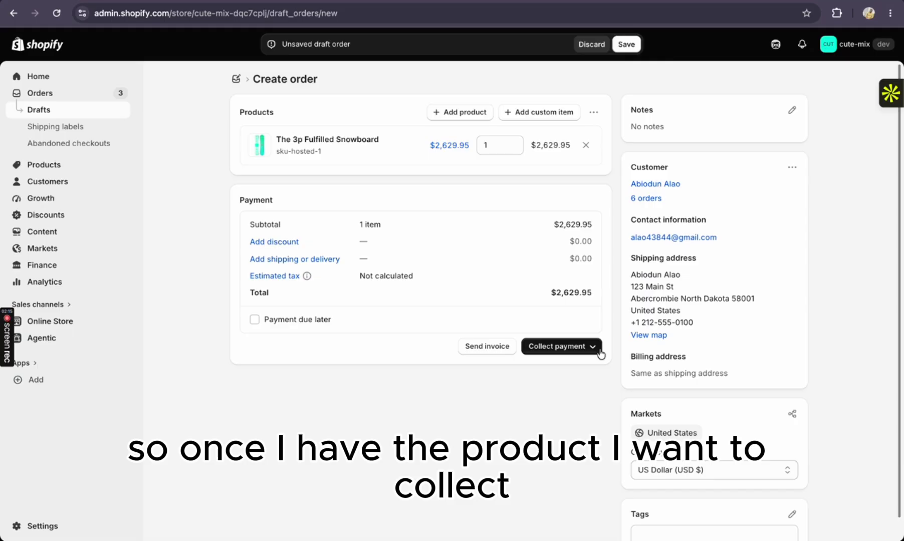
{"action": "left_click", "coordinate": [585, 343]}
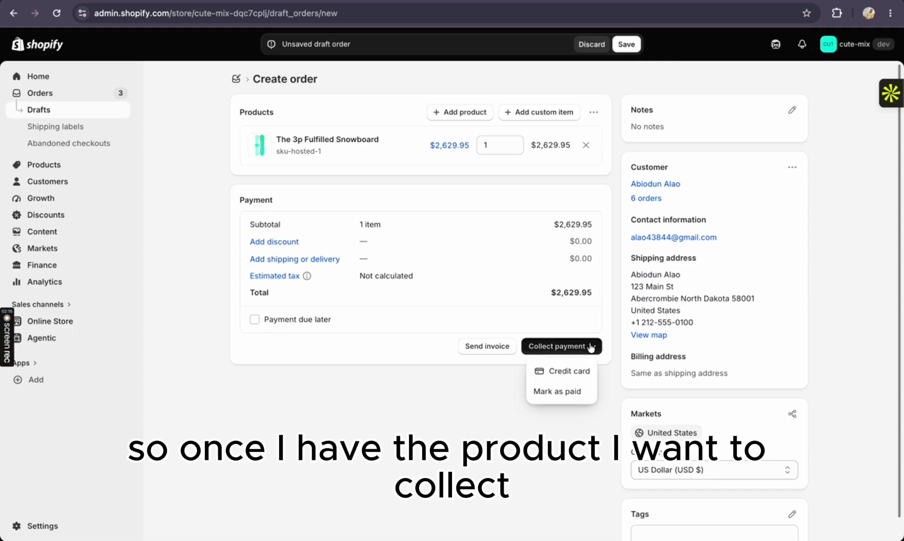
{"action": "left_click", "coordinate": [557, 392]}
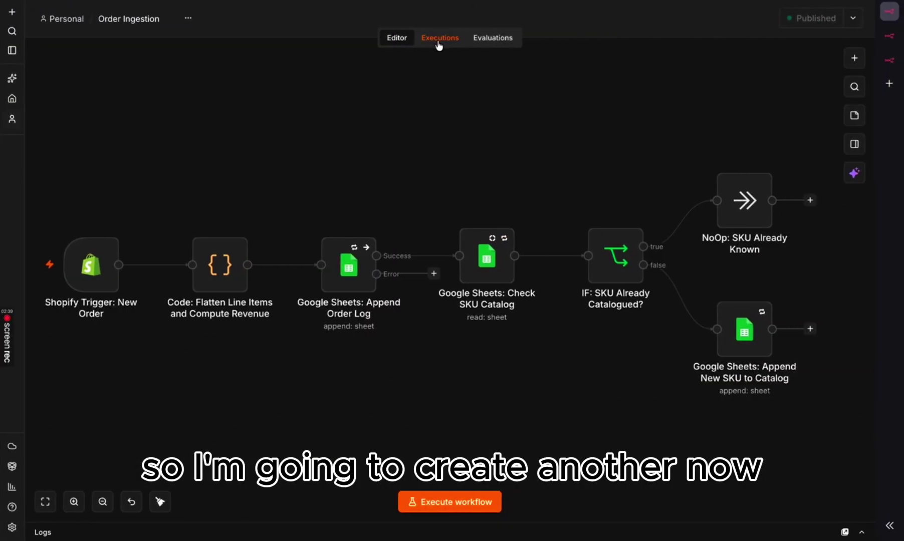
{"action": "left_click", "coordinate": [435, 41]}
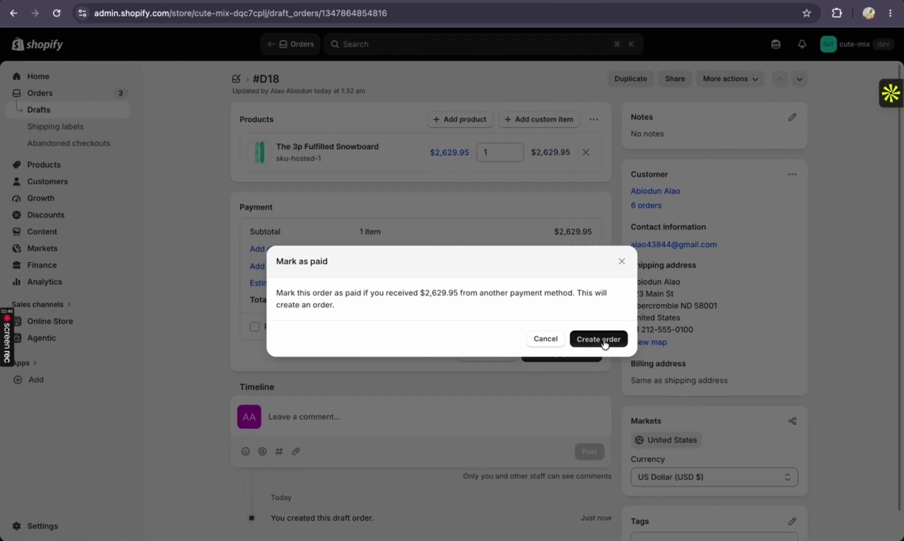
{"action": "left_click", "coordinate": [601, 339]}
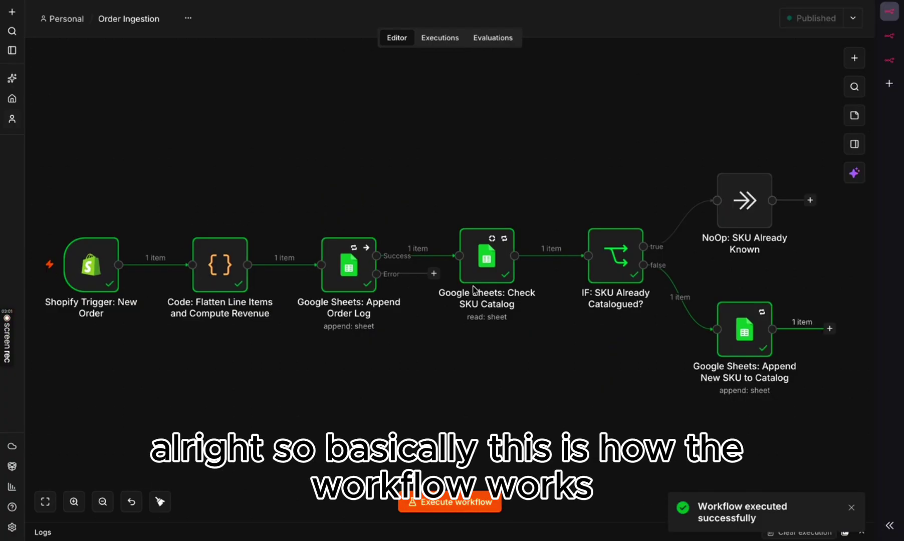
Step: Inspect the JSON output of the Shopify Trigger: New Order node in the Order Ingestion workflow
{"action": "scroll", "coordinate": [472, 290], "scroll_direction": "left", "scroll_amount": 2}
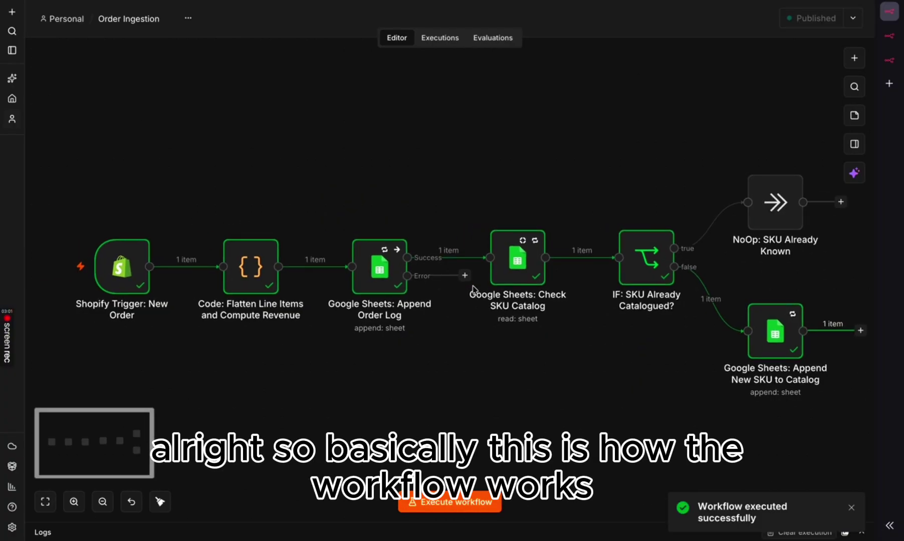
{"action": "double_click", "coordinate": [134, 285]}
{"action": "scroll", "coordinate": [751, 315], "scroll_direction": "down", "scroll_amount": 3}
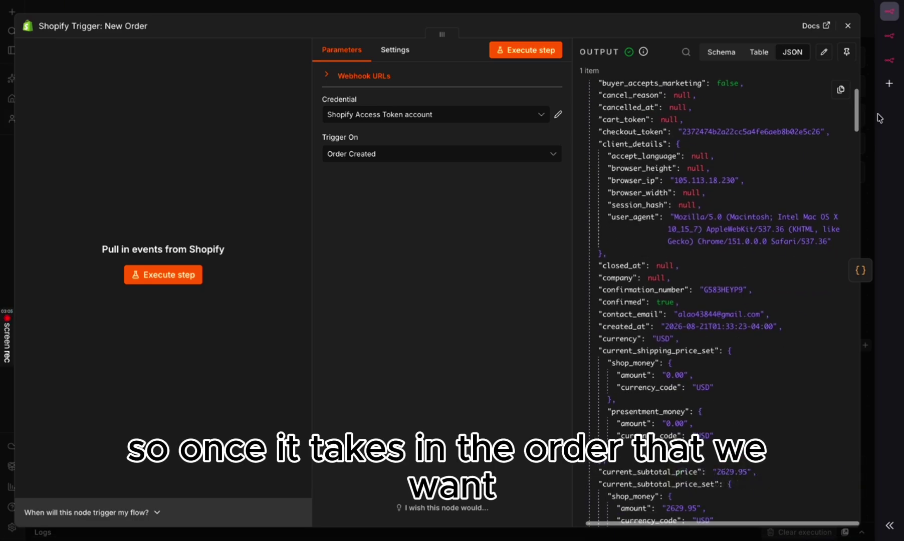
{"action": "key", "text": "Escape"}
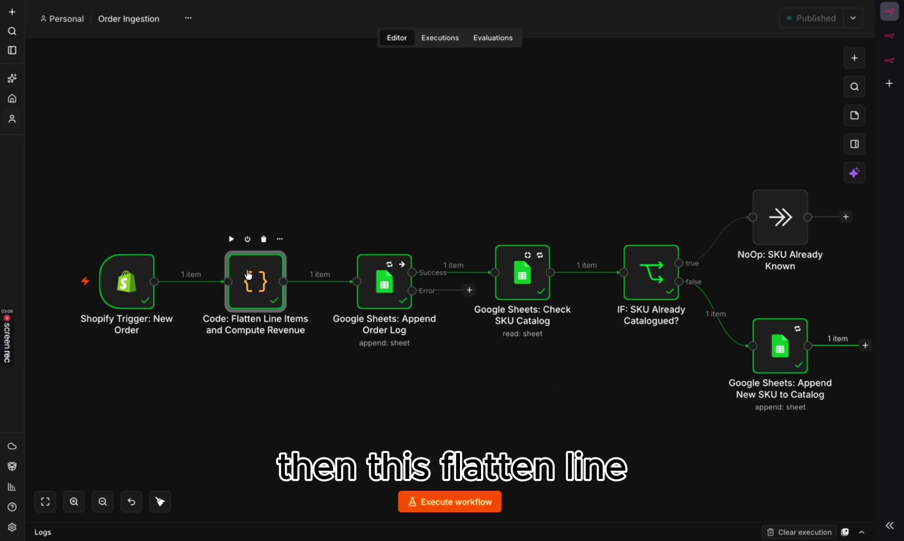
Step: Review the JavaScript and output of the Code: Flatten Line Items and Compute Revenue node
{"action": "double_click", "coordinate": [248, 275]}
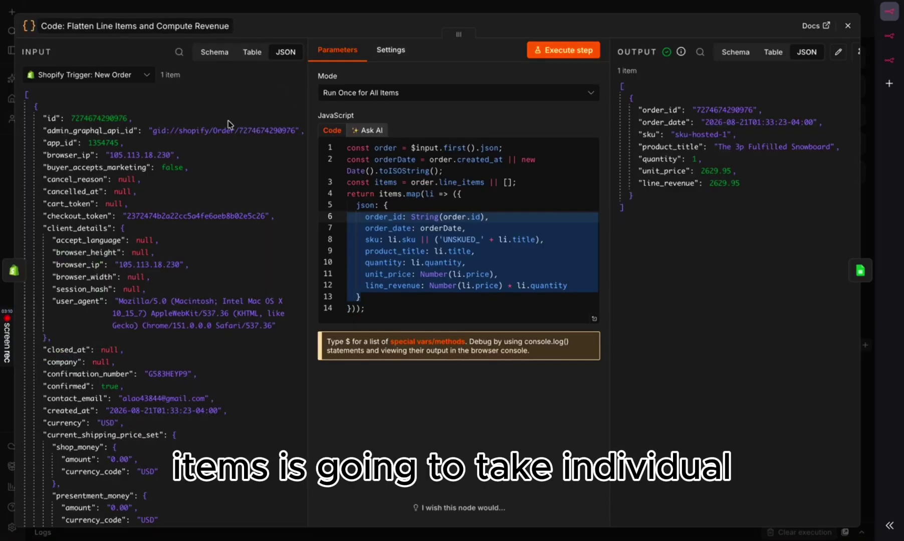
{"action": "left_click", "coordinate": [426, 205]}
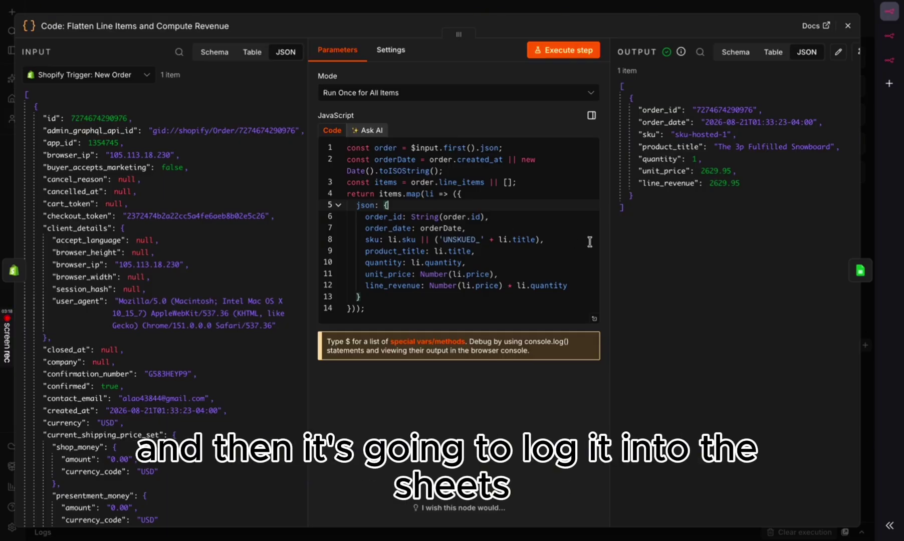
{"action": "left_click", "coordinate": [846, 28]}
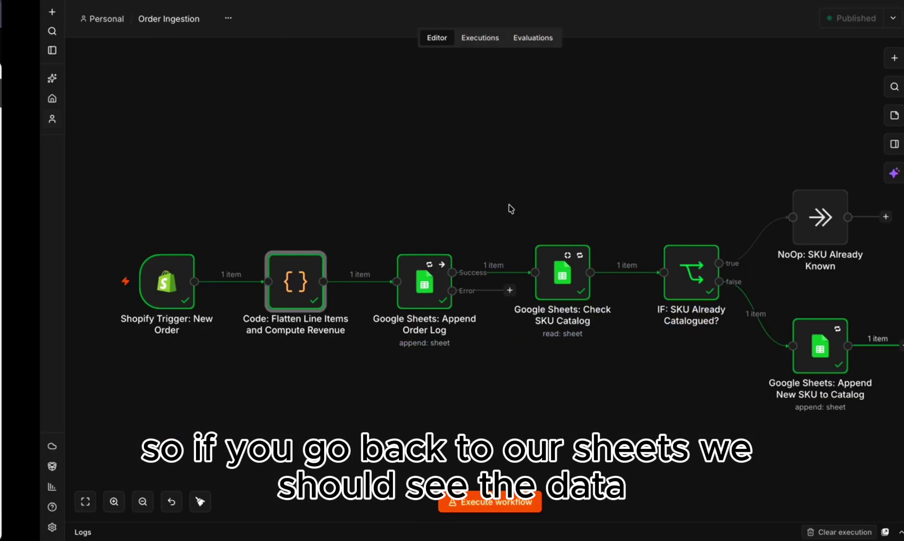
Step: Switch to the Ecommerce Google Sheet and check the sku-hosted-1 row in sku_catalog, including its needs_review and lead_time_days cells
{"action": "key", "text": "ctrl+Right"}
{"action": "key", "text": "ctrl+Tab"}
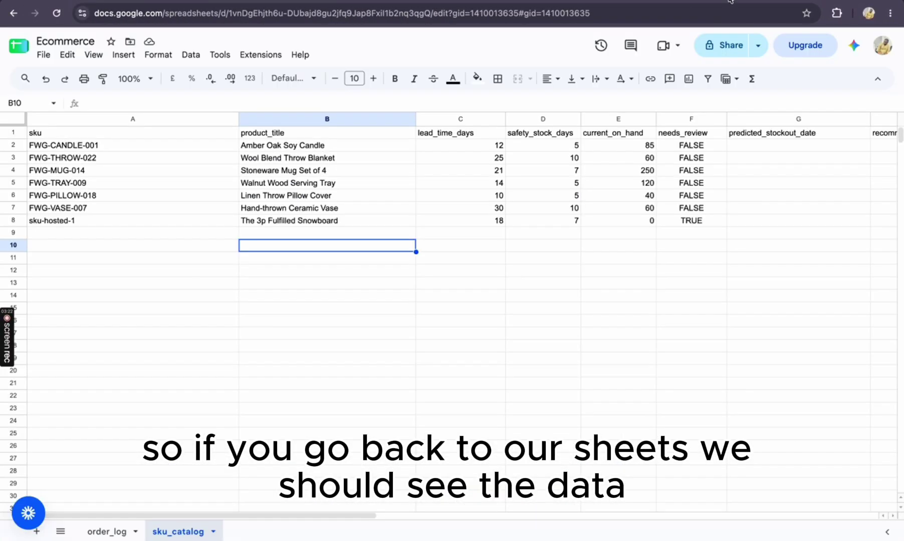
{"action": "left_click", "coordinate": [146, 221]}
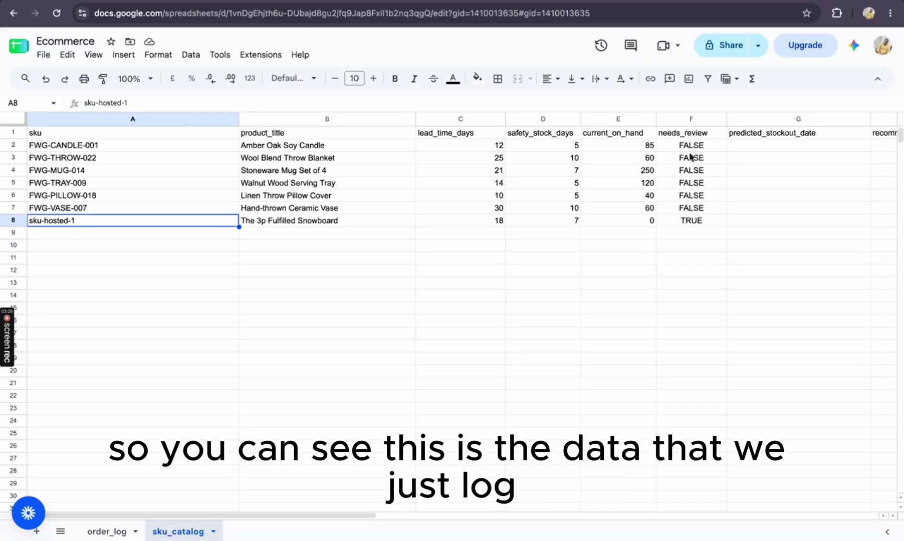
{"action": "double_click", "coordinate": [695, 223]}
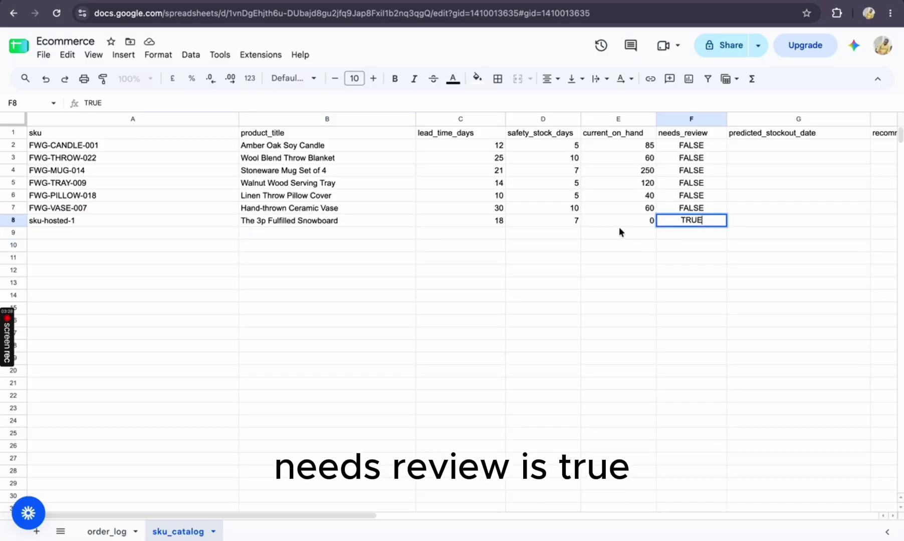
{"action": "left_click", "coordinate": [471, 221]}
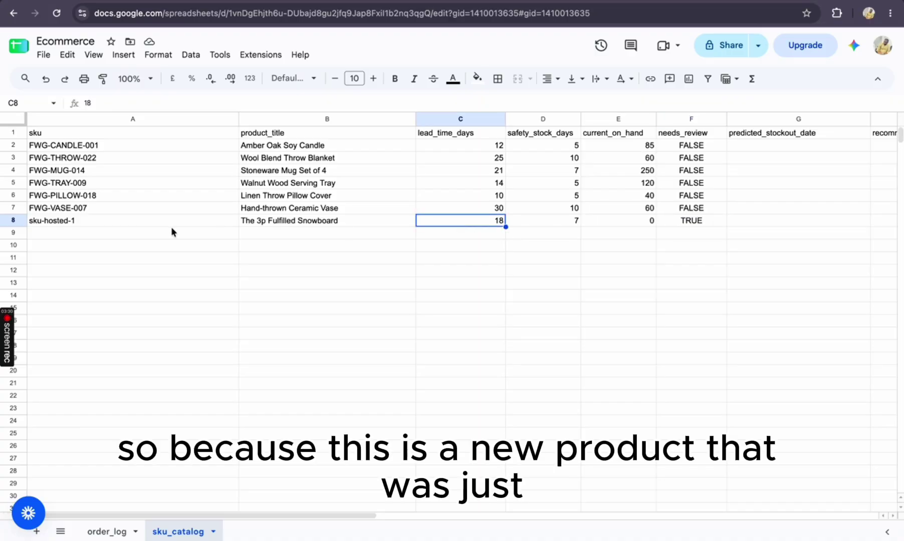
{"action": "left_click", "coordinate": [95, 226]}
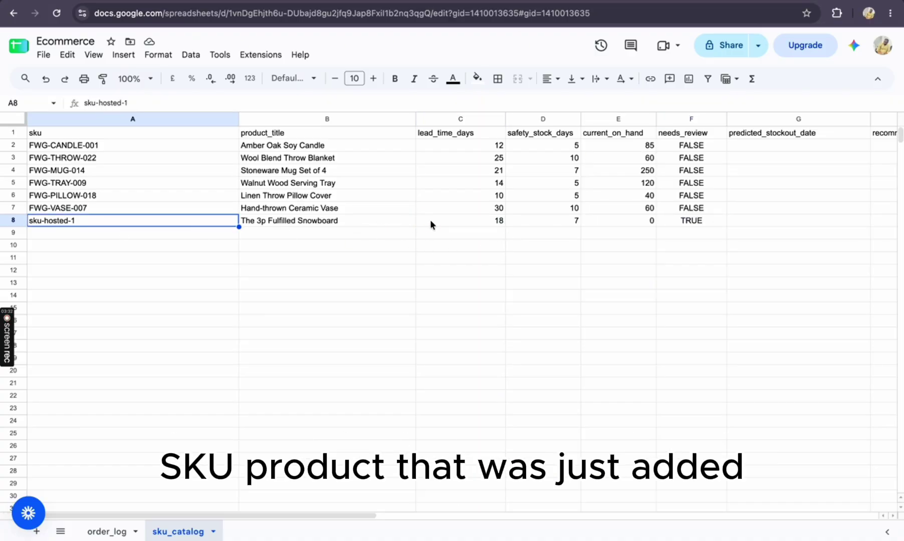
Step: Find the logged order for The 3p Fulfilled Snowboard at the end of the order_log sheet
{"action": "left_click", "coordinate": [104, 532]}
{"action": "scroll", "coordinate": [235, 321], "scroll_direction": "down", "scroll_amount": 20}
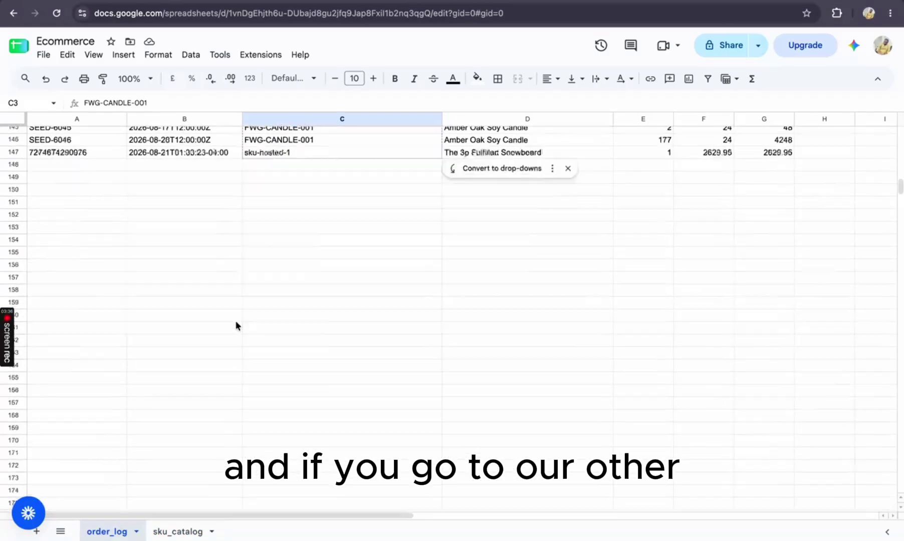
{"action": "scroll", "coordinate": [236, 322], "scroll_direction": "up", "scroll_amount": 20}
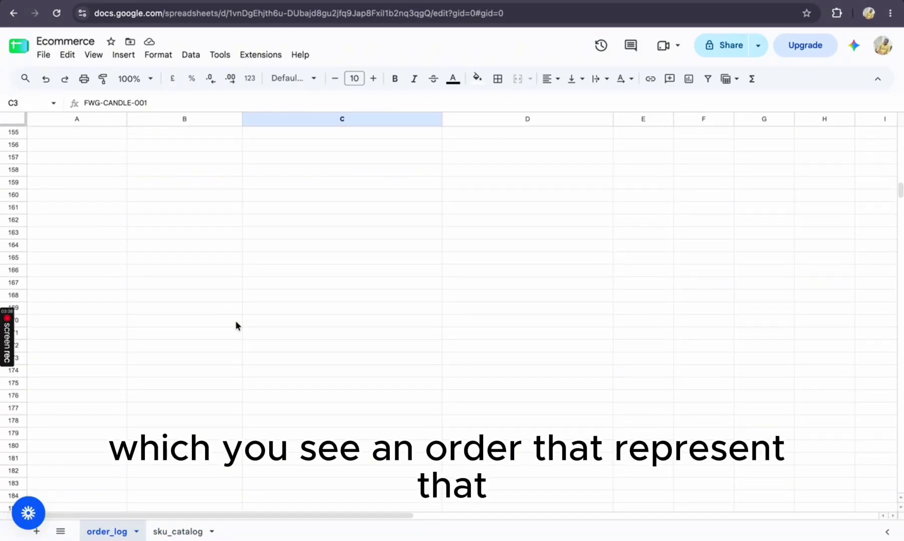
{"action": "left_click", "coordinate": [477, 264]}
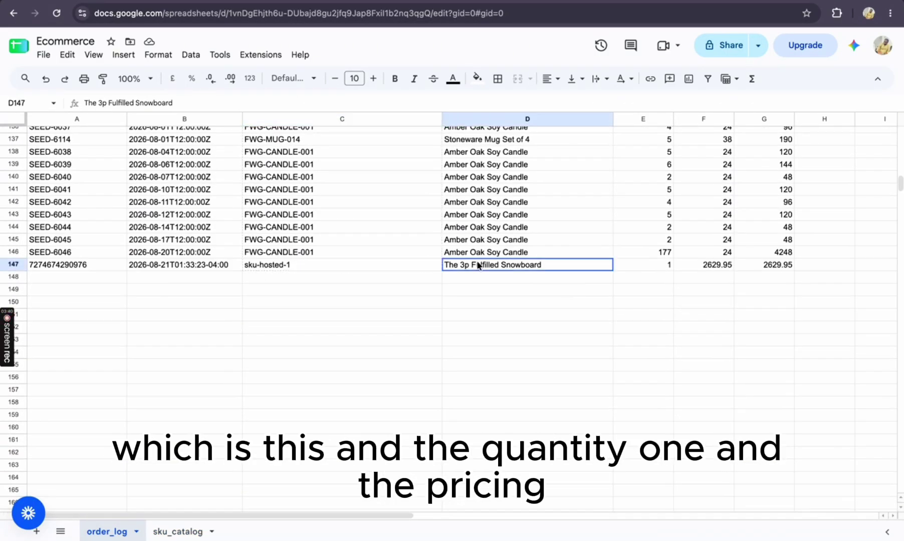
Step: Check the quantity and price columns of the logged snowboard order in row 147 of order_log
{"action": "scroll", "coordinate": [598, 265], "scroll_direction": "right", "scroll_amount": 3}
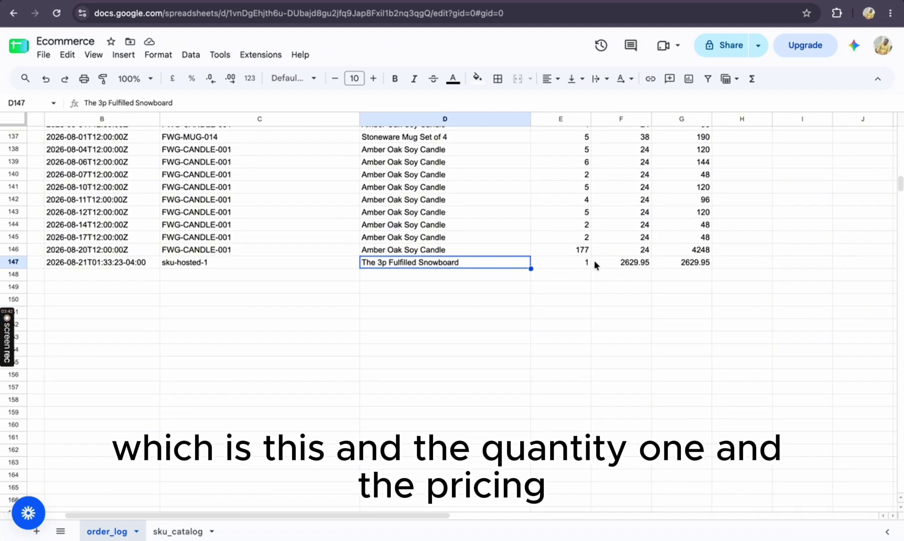
{"action": "scroll", "coordinate": [693, 264], "scroll_direction": "left", "scroll_amount": 3}
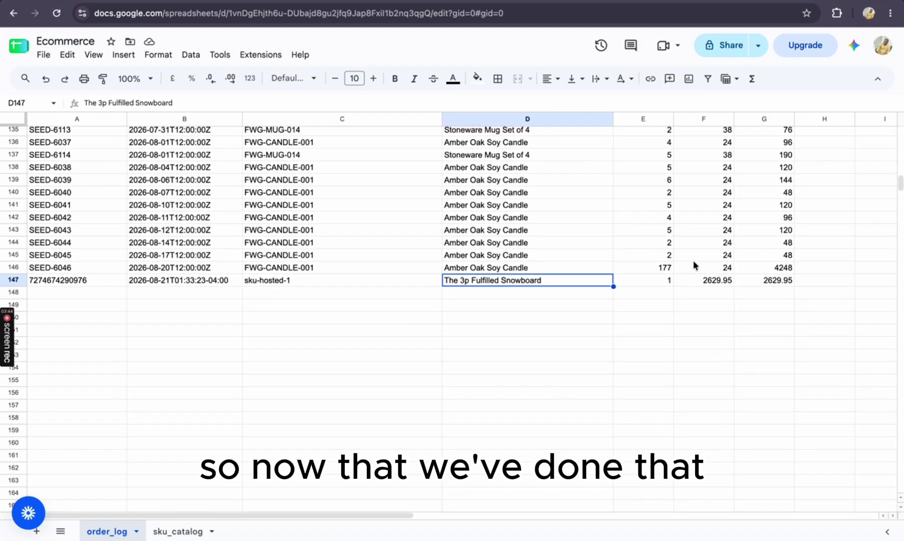
Step: Switch to the Excalidraw system architecture diagram and review the Workflow 2 Forecast Engine, Groq AI and Workflow 3 stages
{"action": "key", "text": "ctrl+Right"}
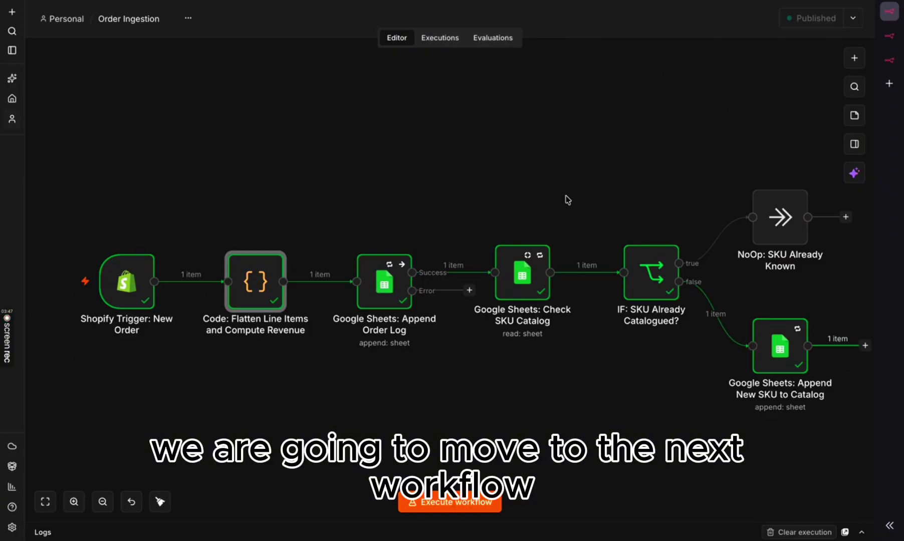
{"action": "key", "text": "ctrl+Left"}
{"action": "key", "text": "ctrl+Left"}
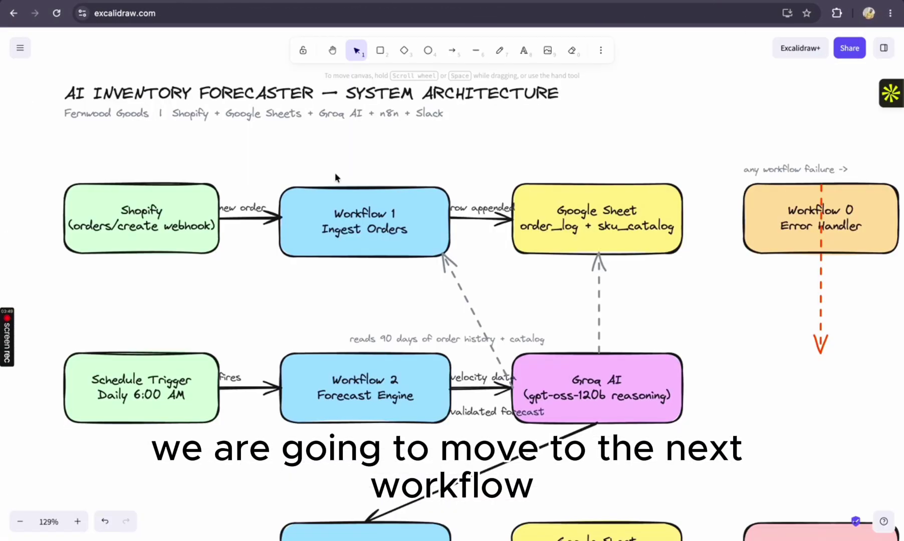
{"action": "scroll", "coordinate": [361, 226], "scroll_direction": "down", "scroll_amount": 4}
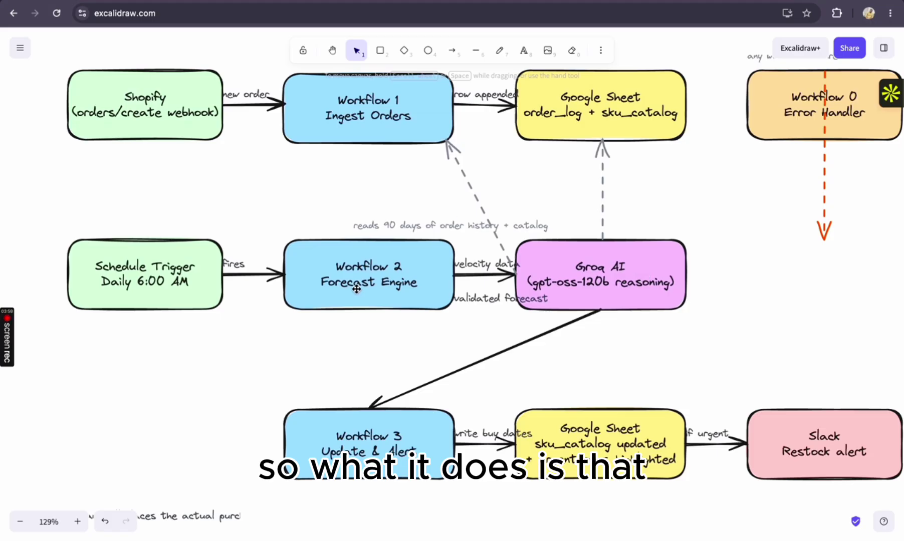
{"action": "scroll", "coordinate": [361, 287], "scroll_direction": "down", "scroll_amount": 1}
{"action": "scroll", "coordinate": [361, 287], "scroll_direction": "down", "scroll_amount": 2}
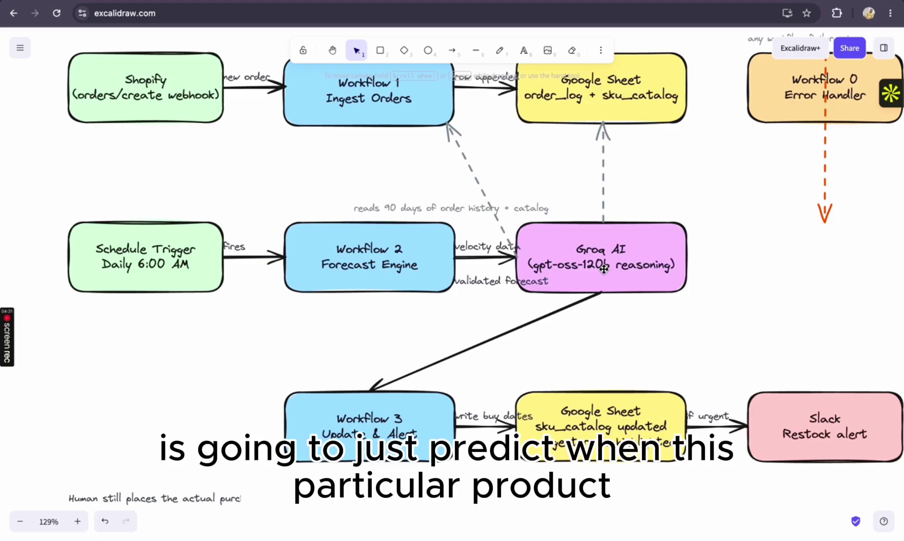
{"action": "scroll", "coordinate": [604, 268], "scroll_direction": "down", "scroll_amount": 1}
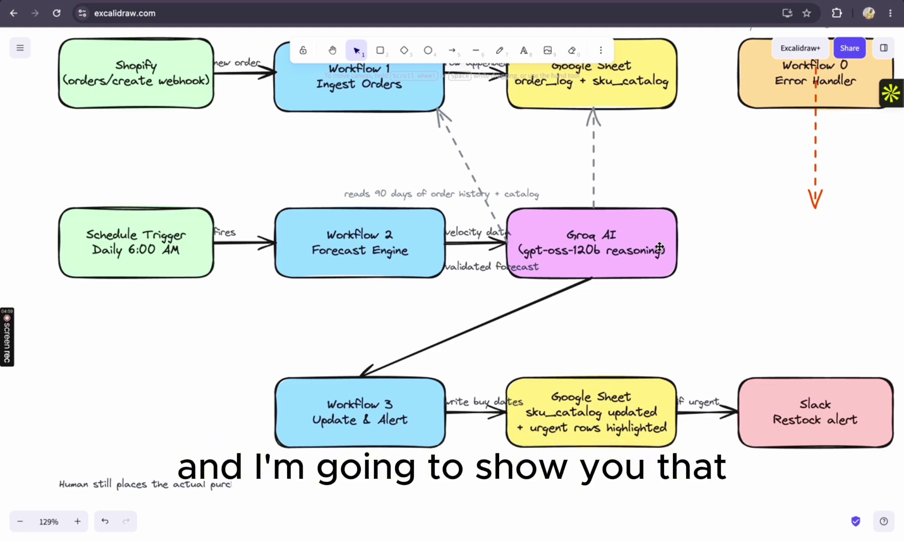
Step: Switch to n8n and open the Forecast Engine workflow
{"action": "key", "text": "ctrl+Right"}
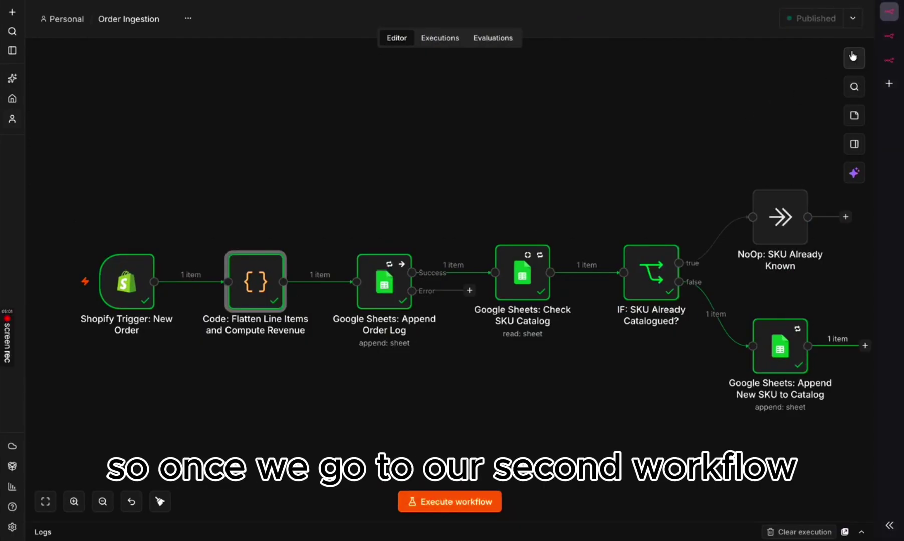
{"action": "mouse_move", "coordinate": [891, 40]}
{"action": "left_click", "coordinate": [817, 42]}
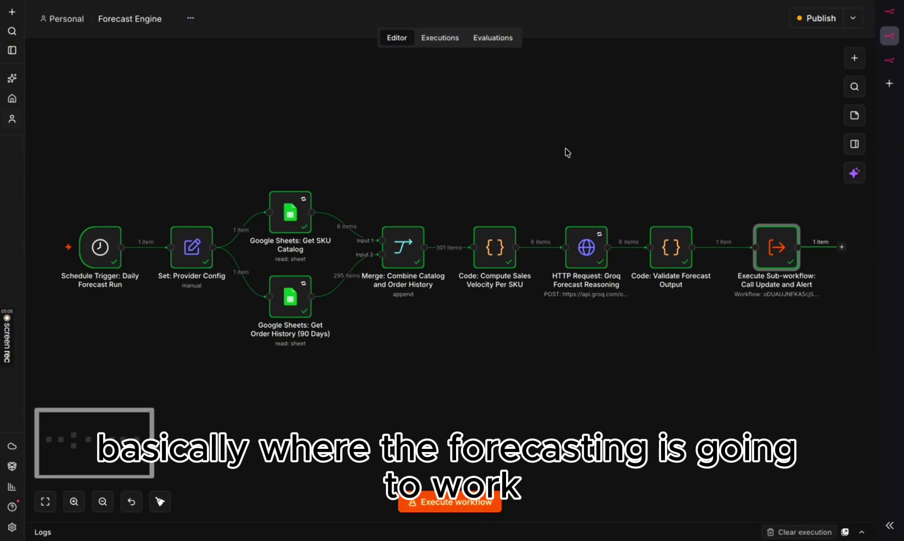
Step: Inspect the cron expression of the Schedule Trigger: Daily Forecast Run node, then close the node
{"action": "scroll", "coordinate": [567, 152], "scroll_direction": "up", "scroll_amount": 3}
{"action": "scroll", "coordinate": [567, 147], "scroll_direction": "left", "scroll_amount": 5}
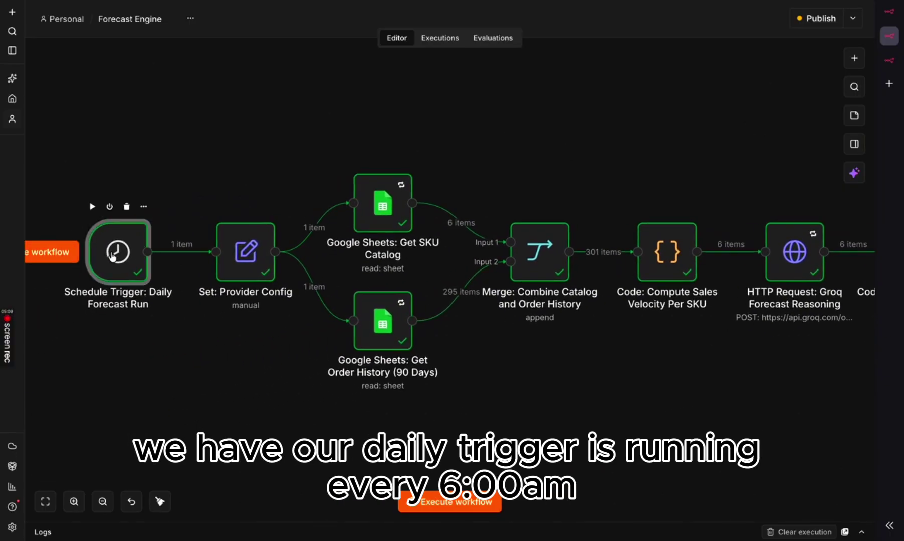
{"action": "double_click", "coordinate": [95, 256]}
{"action": "left_click", "coordinate": [72, 245]}
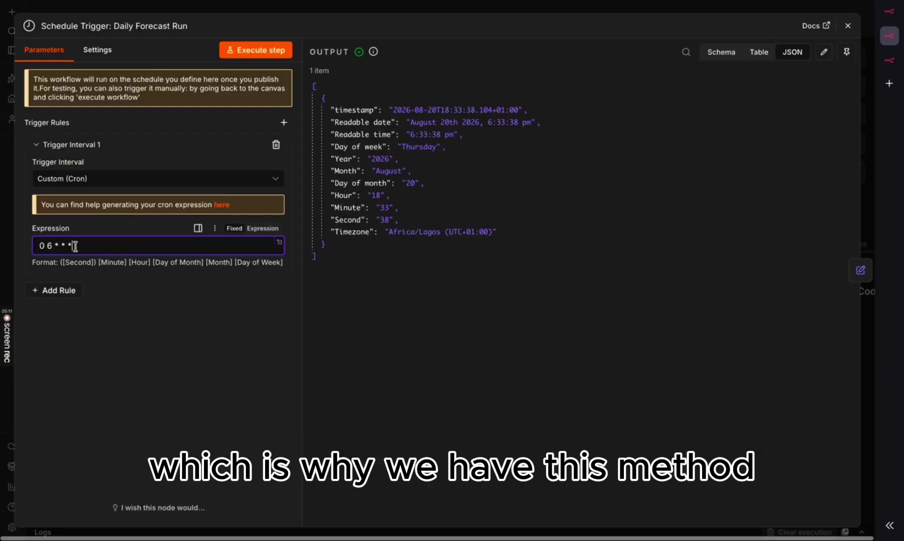
{"action": "left_click", "coordinate": [846, 26]}
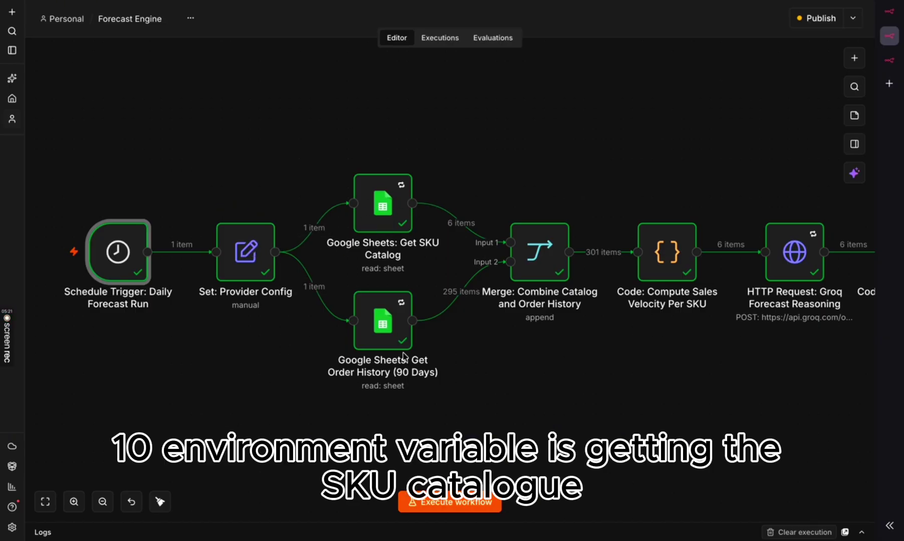
Step: Review the JavaScript and JSON output of the Code: Compute Sales Velocity Per SKU node
{"action": "scroll", "coordinate": [396, 347], "scroll_direction": "right", "scroll_amount": 5}
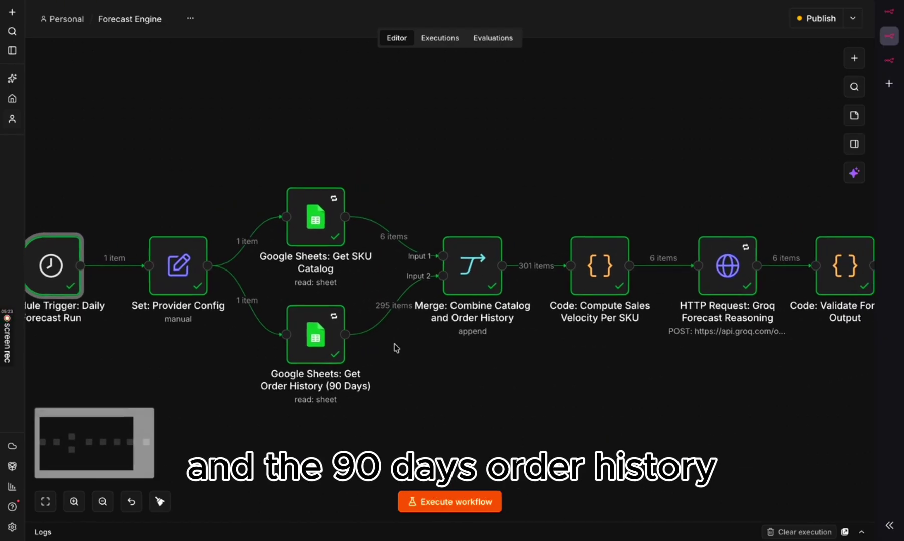
{"action": "scroll", "coordinate": [397, 278], "scroll_direction": "right", "scroll_amount": 3}
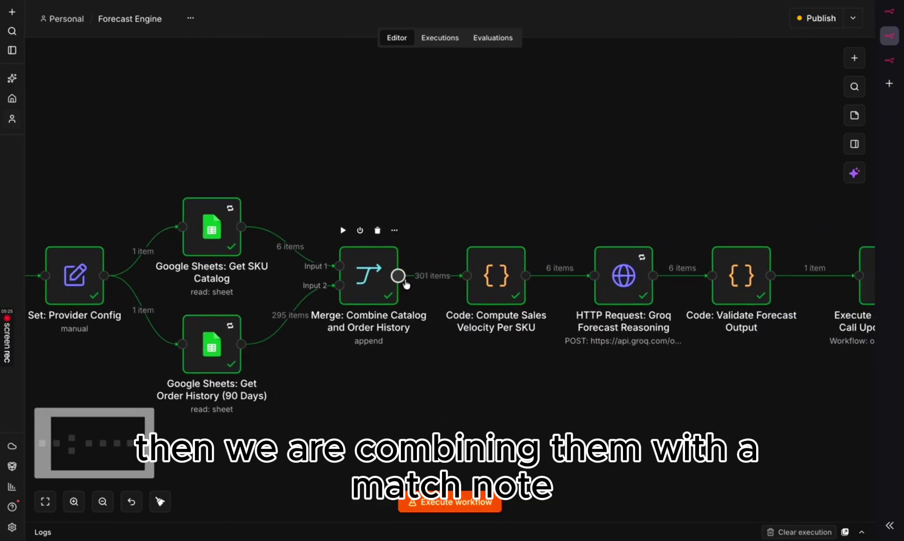
{"action": "scroll", "coordinate": [451, 270], "scroll_direction": "right", "scroll_amount": 2}
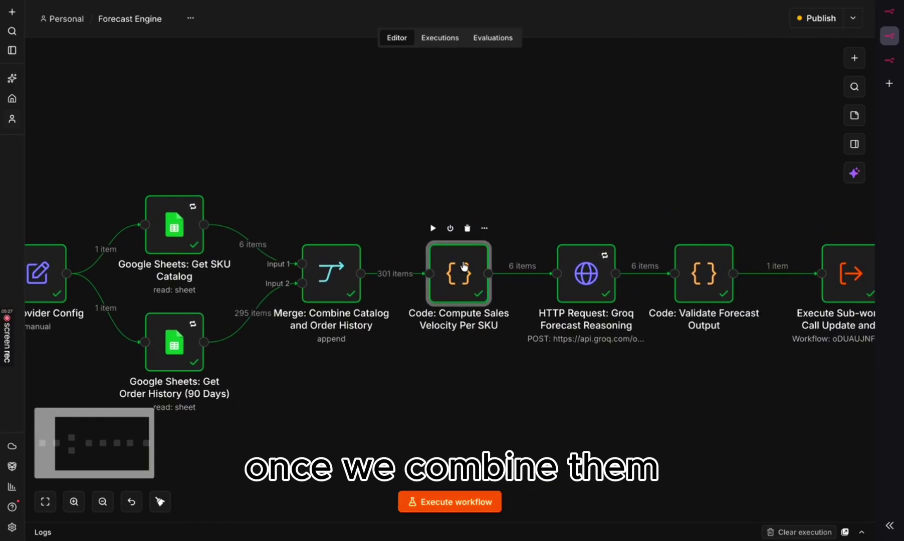
{"action": "double_click", "coordinate": [463, 267]}
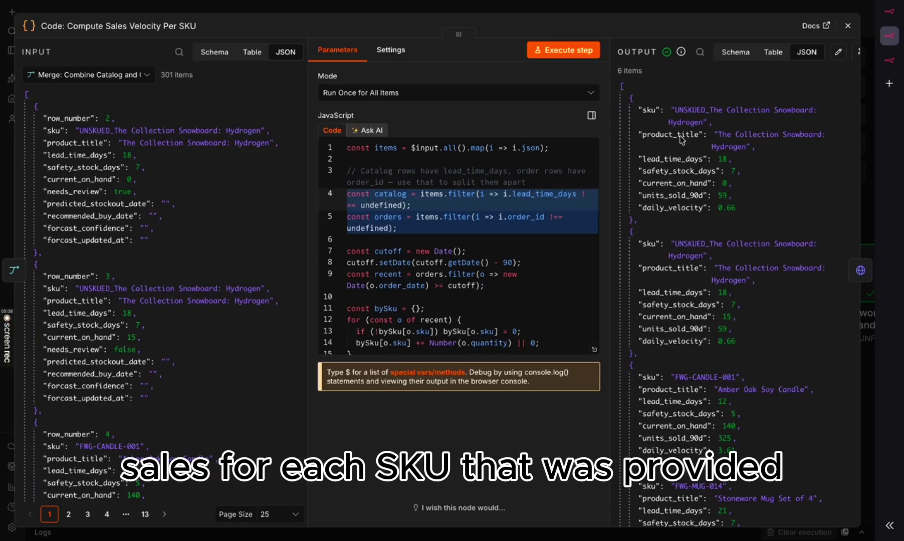
{"action": "left_click", "coordinate": [848, 25]}
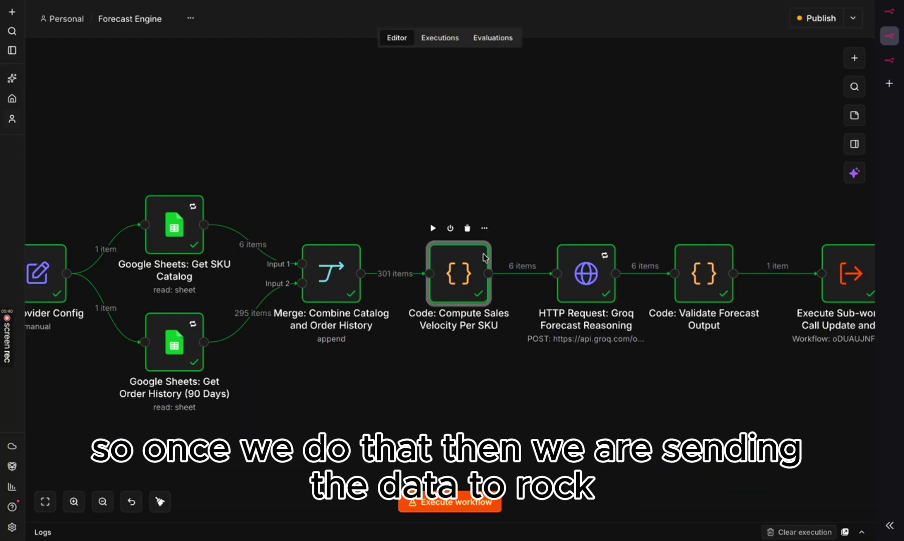
Step: Locate the HTTP Request: Groq Forecast Reasoning node and review the code and output of Code: Validate Forecast Output
{"action": "scroll", "coordinate": [485, 258], "scroll_direction": "right", "scroll_amount": 5}
{"action": "left_click", "coordinate": [480, 270]}
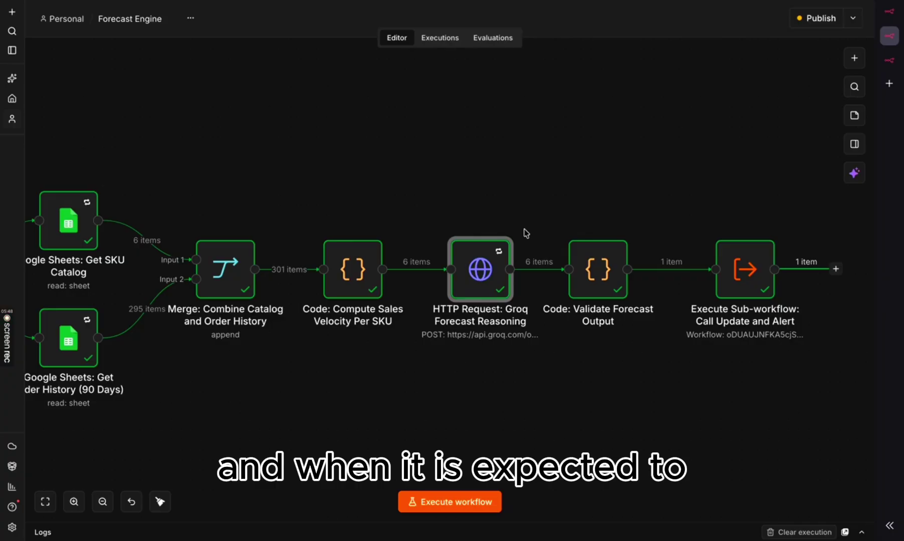
{"action": "scroll", "coordinate": [525, 233], "scroll_direction": "right", "scroll_amount": 1}
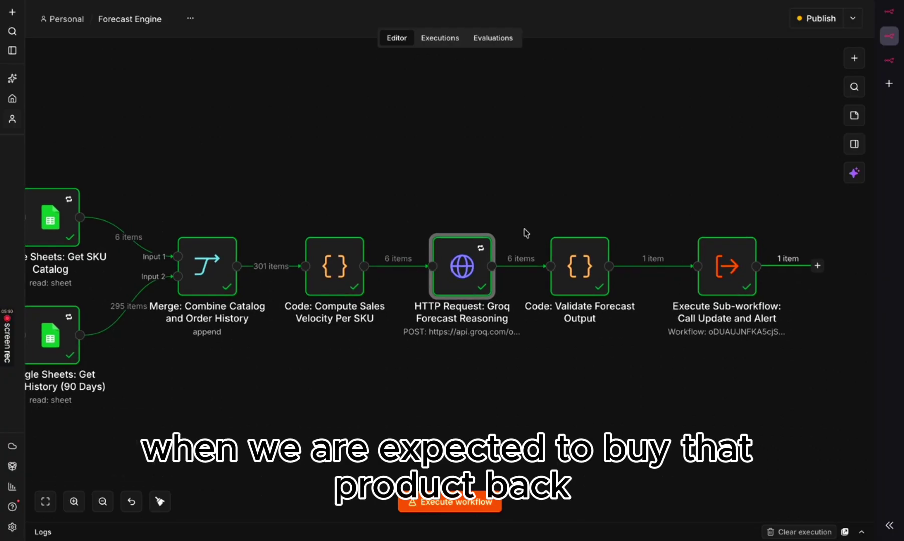
{"action": "scroll", "coordinate": [525, 233], "scroll_direction": "right", "scroll_amount": 2}
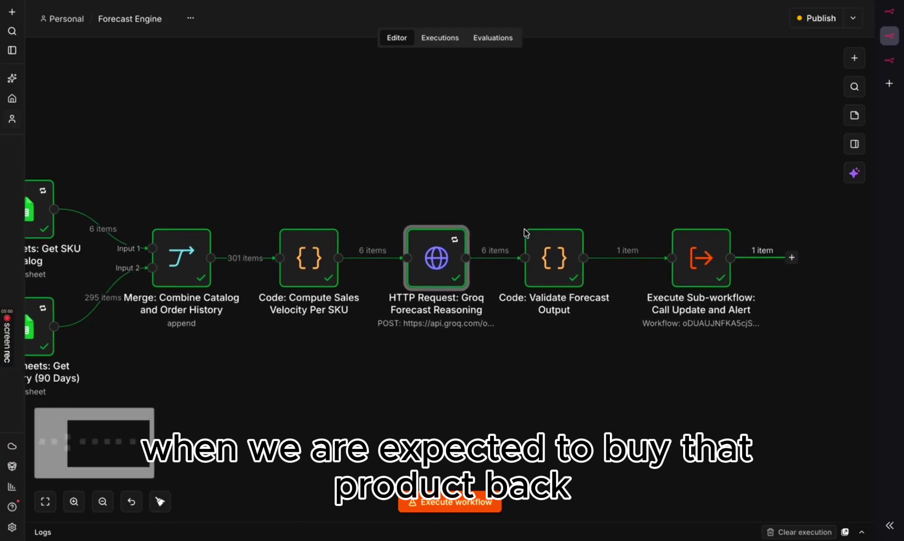
{"action": "double_click", "coordinate": [557, 259]}
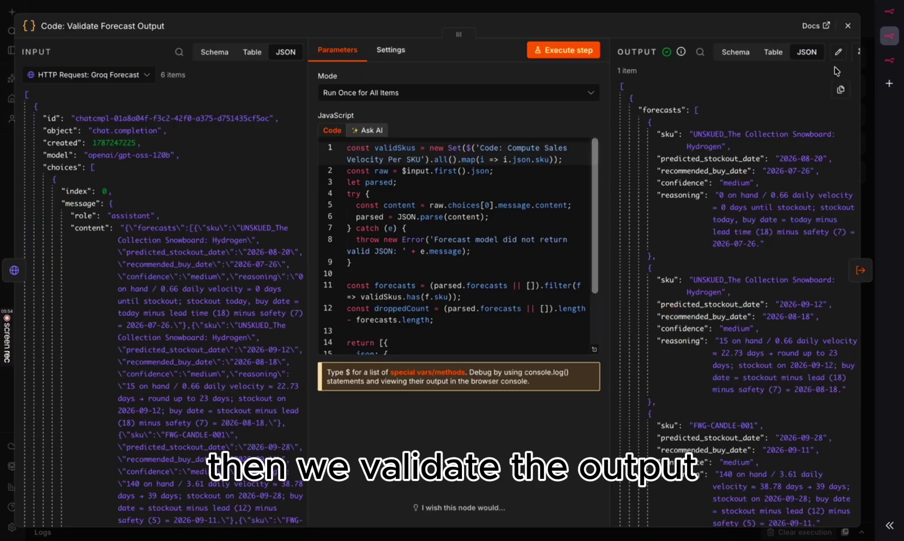
{"action": "left_click", "coordinate": [847, 26]}
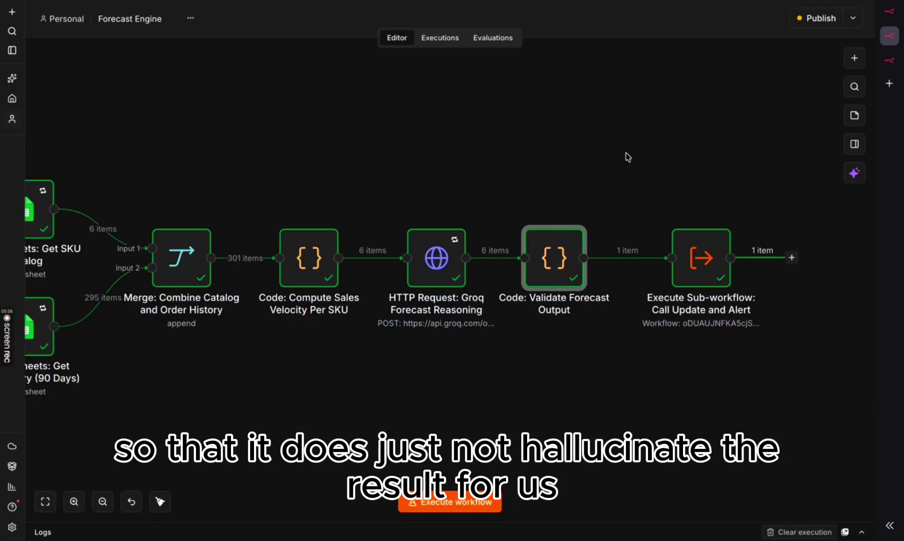
Step: Review the workflow inputs and output of the Execute Sub-workflow: Call Update and Alert node
{"action": "scroll", "coordinate": [626, 156], "scroll_direction": "left", "scroll_amount": 2}
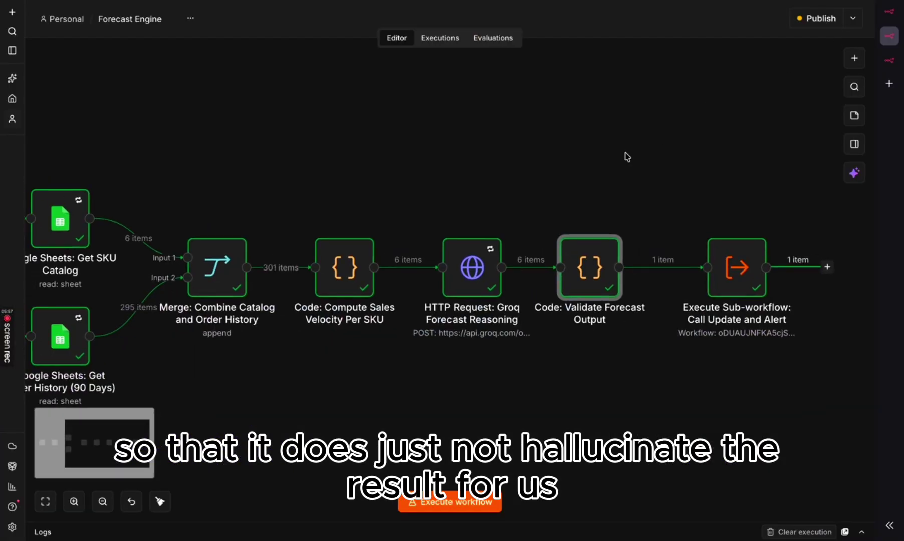
{"action": "double_click", "coordinate": [734, 262]}
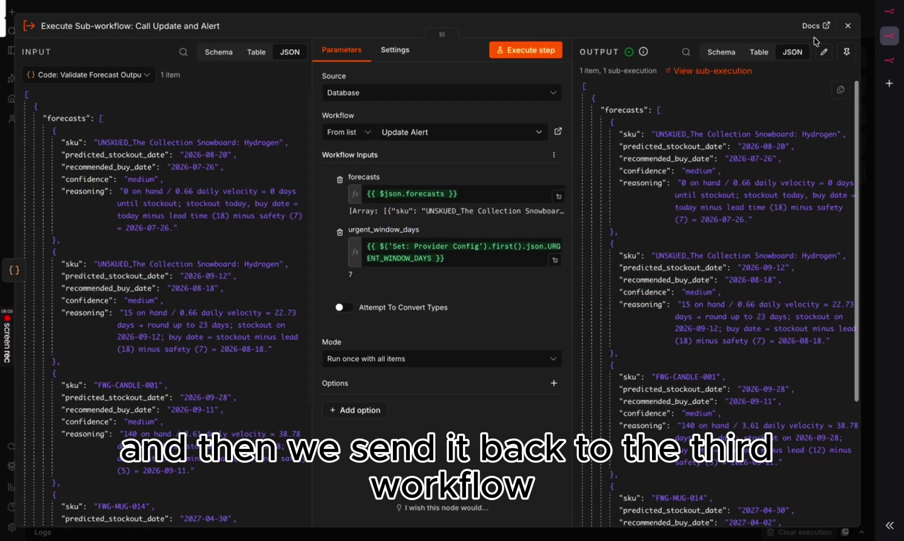
{"action": "left_click", "coordinate": [847, 25]}
Step: Execute the Forecast Engine workflow and follow its run through to the Call Update and Alert sub-workflow node
{"action": "scroll", "coordinate": [447, 206], "scroll_direction": "left", "scroll_amount": 2}
{"action": "scroll", "coordinate": [447, 206], "scroll_direction": "left", "scroll_amount": 4}
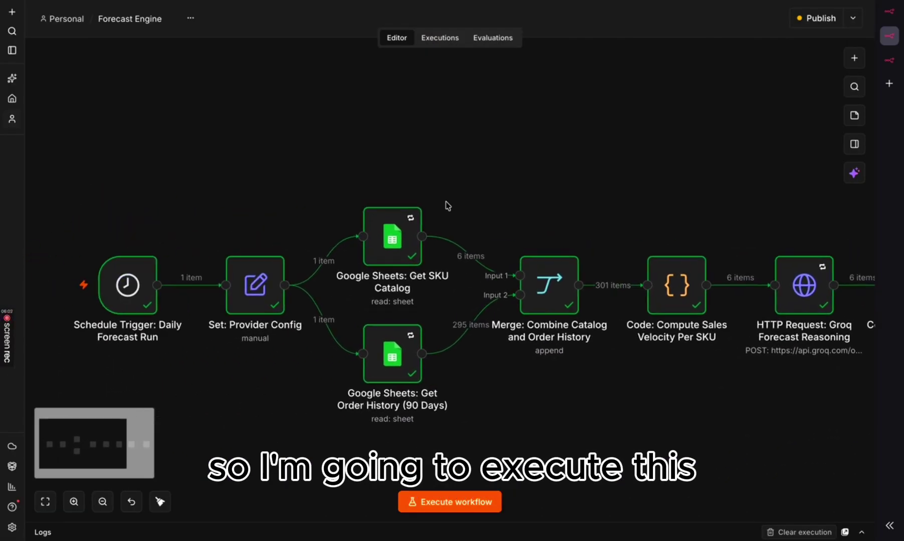
{"action": "scroll", "coordinate": [447, 206], "scroll_direction": "down", "scroll_amount": 2}
{"action": "scroll", "coordinate": [447, 205], "scroll_direction": "right", "scroll_amount": 1}
{"action": "scroll", "coordinate": [447, 205], "scroll_direction": "right", "scroll_amount": 1}
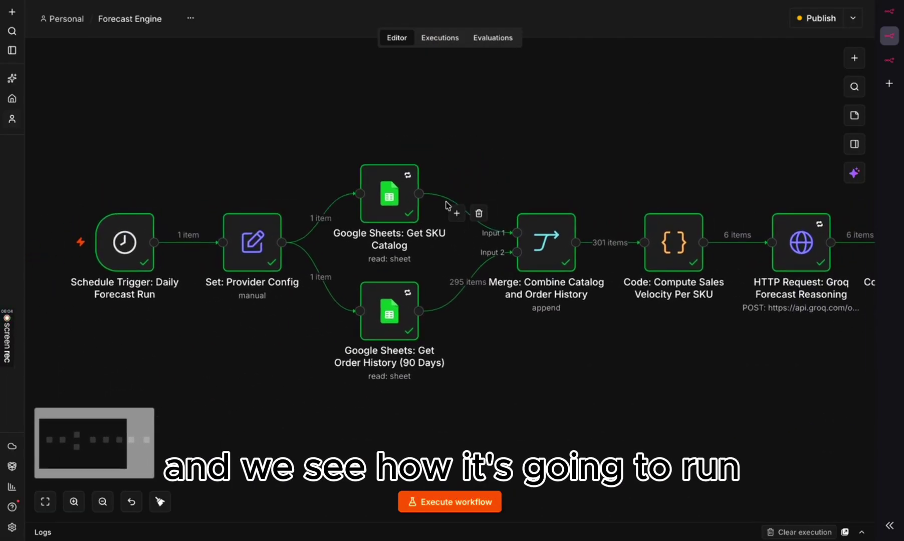
{"action": "left_click", "coordinate": [454, 501]}
{"action": "scroll", "coordinate": [440, 370], "scroll_direction": "right", "scroll_amount": 3}
{"action": "scroll", "coordinate": [441, 369], "scroll_direction": "right", "scroll_amount": 5}
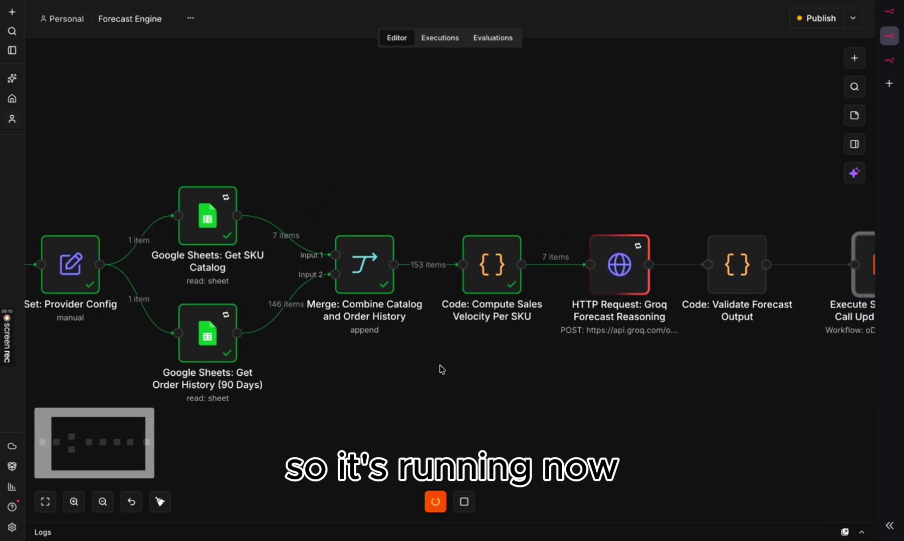
{"action": "mouse_move", "coordinate": [473, 273]}
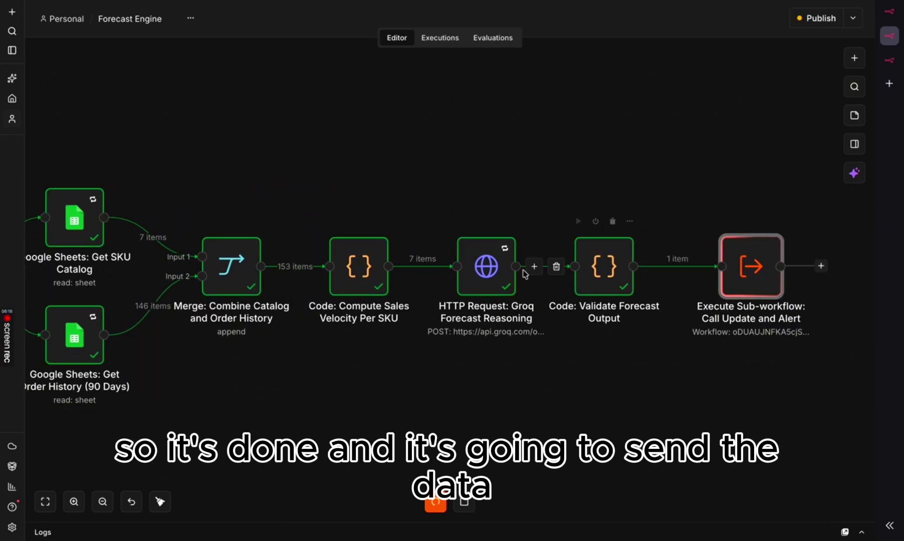
{"action": "scroll", "coordinate": [645, 268], "scroll_direction": "right", "scroll_amount": 2}
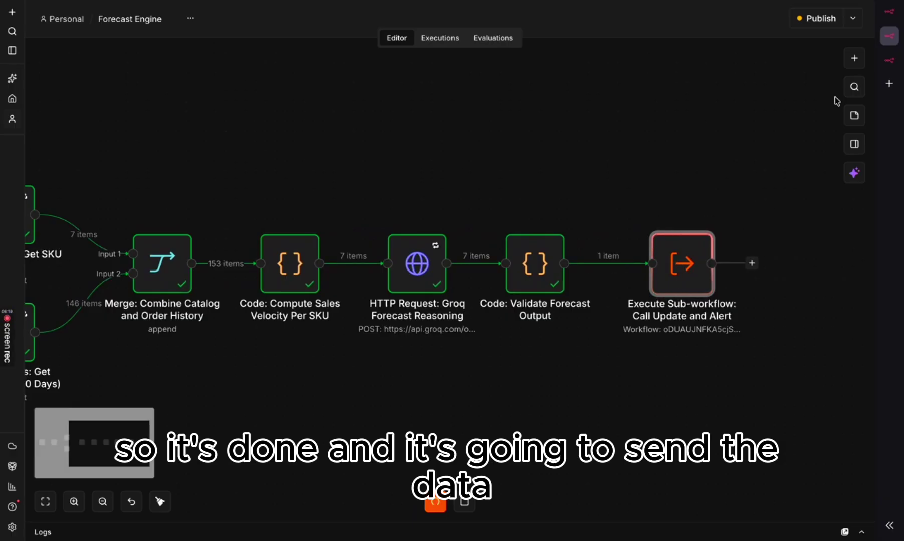
Step: Open the Update Alert workflow's execution history and view the Aug 21, 06:36:51 run
{"action": "left_click", "coordinate": [808, 64]}
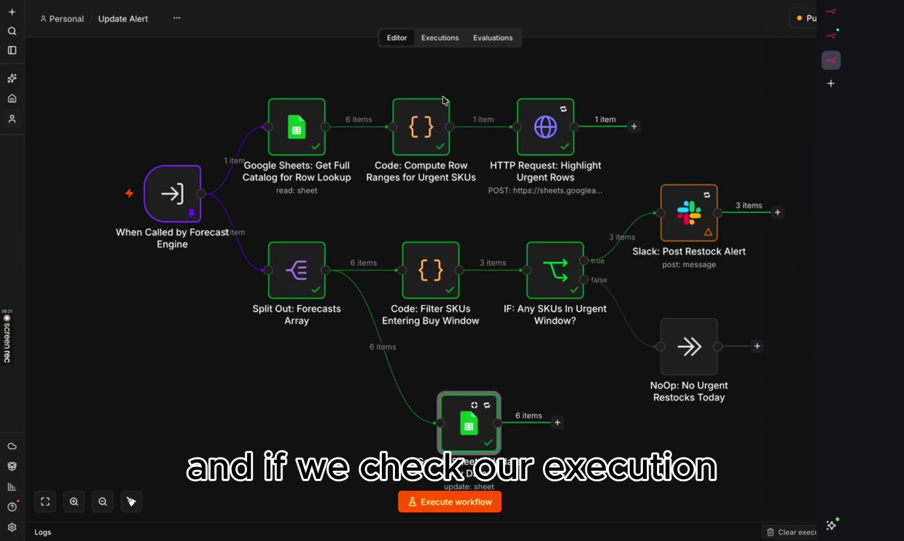
{"action": "left_click", "coordinate": [440, 38]}
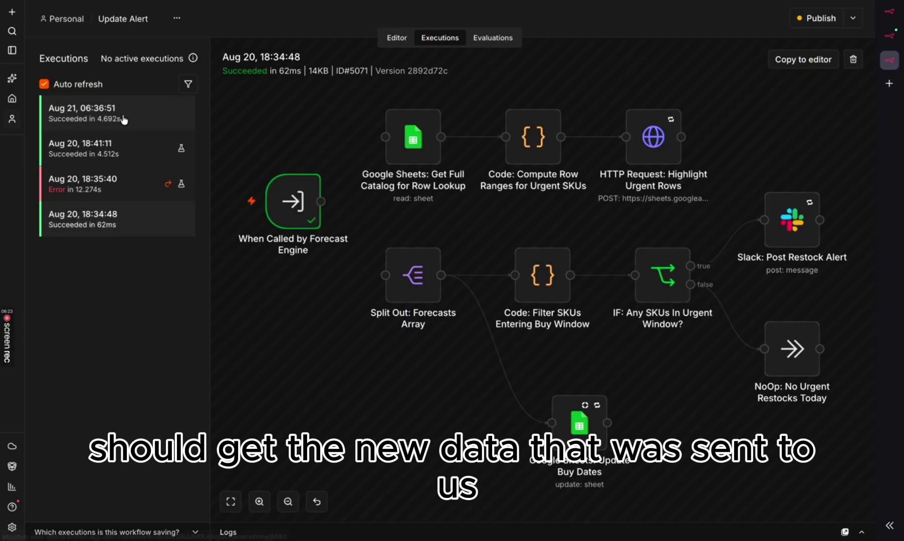
{"action": "left_click", "coordinate": [121, 119]}
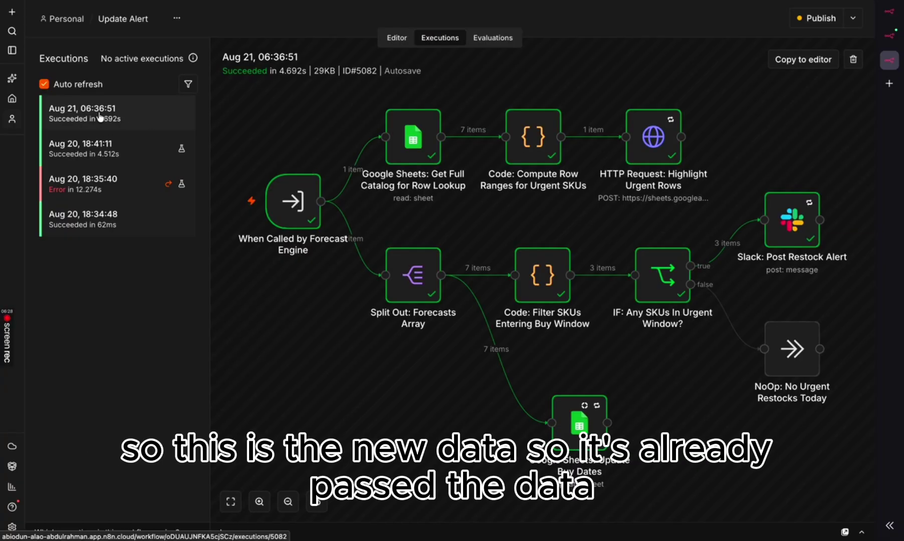
Step: Return to the Forecast Engine workflow and examine the sku-hosted-1 forecast in the Code: Validate Forecast Output node's output
{"action": "mouse_move", "coordinate": [889, 36]}
{"action": "left_click", "coordinate": [802, 36]}
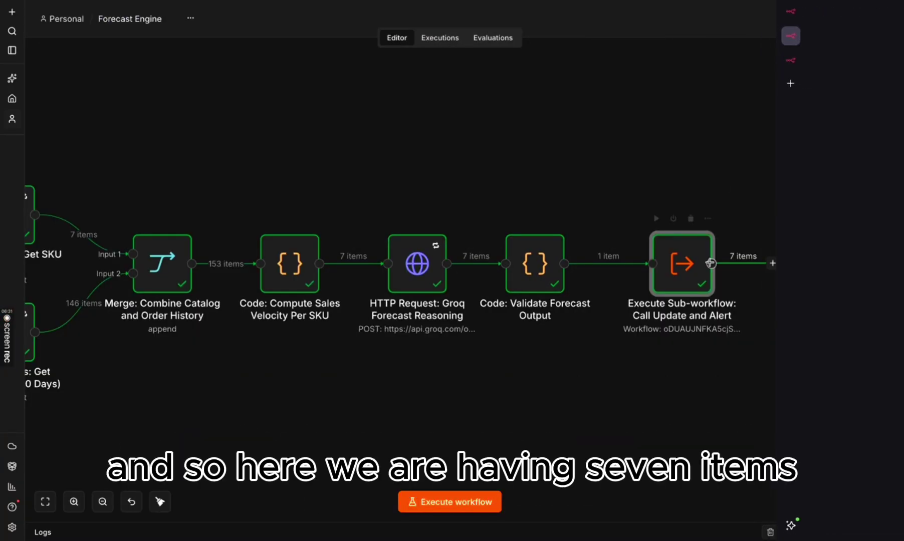
{"action": "double_click", "coordinate": [535, 264]}
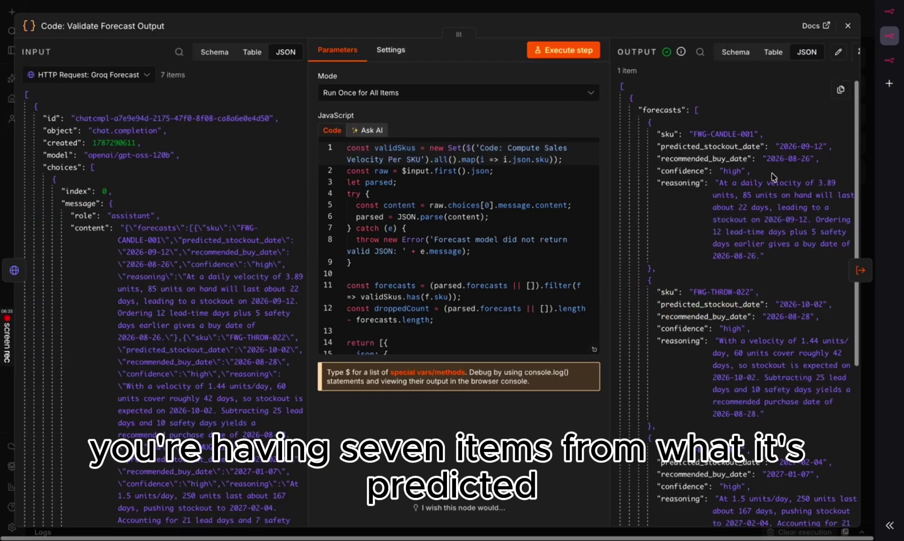
{"action": "scroll", "coordinate": [771, 172], "scroll_direction": "down", "scroll_amount": 10}
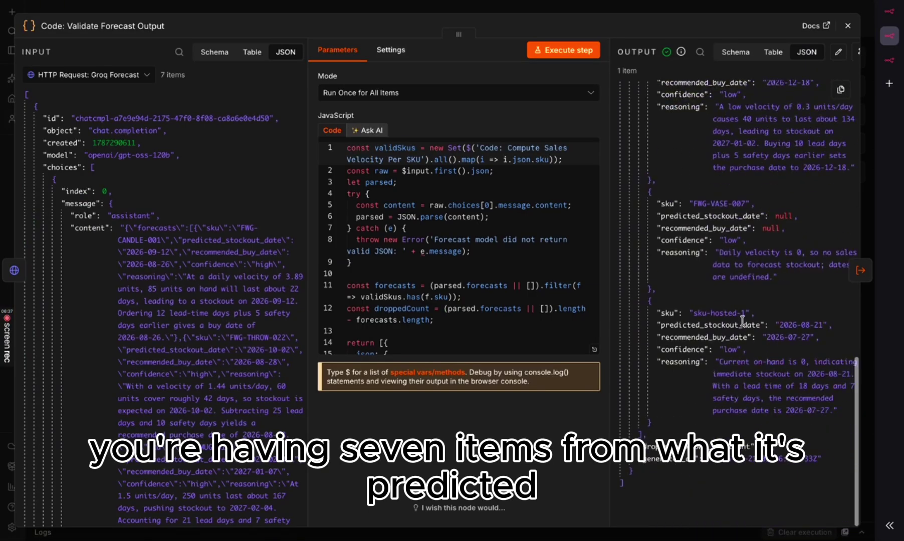
Step: Compare the predicted stockout dates and confidence levels of all SKU forecasts, from FWG-CANDLE-001 to sku-hosted-1, and return to the Forecast Engine canvas
{"action": "left_click_drag", "start_coordinate": [745, 314], "coordinate": [697, 316]}
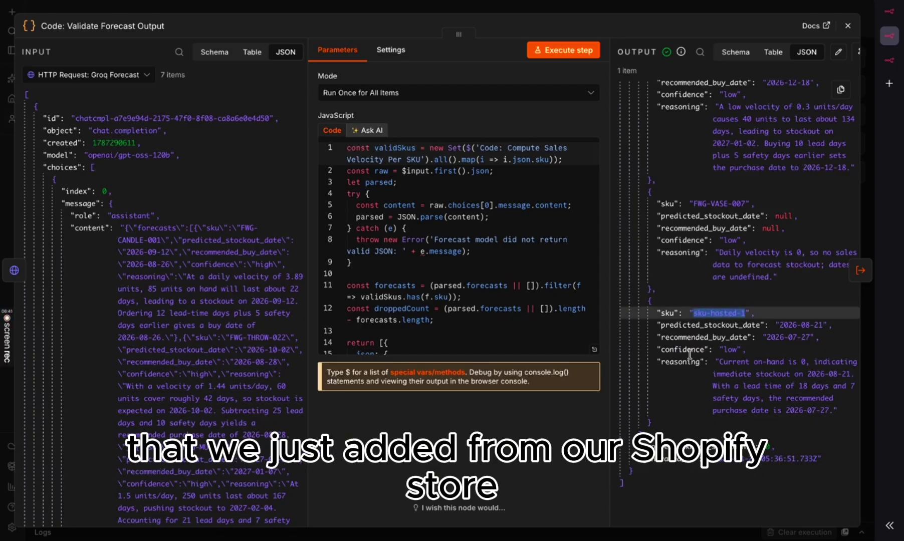
{"action": "scroll", "coordinate": [747, 230], "scroll_direction": "up", "scroll_amount": 15}
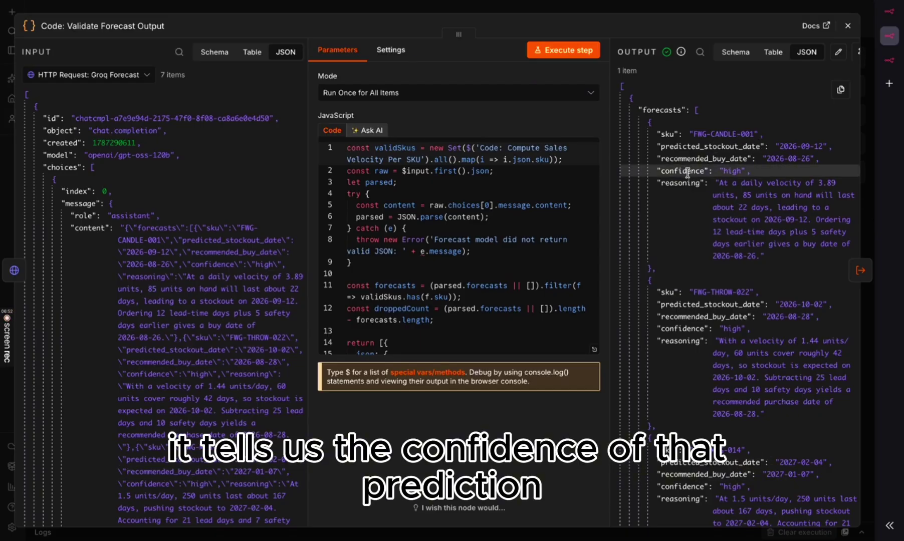
{"action": "scroll", "coordinate": [721, 215], "scroll_direction": "down", "scroll_amount": 1}
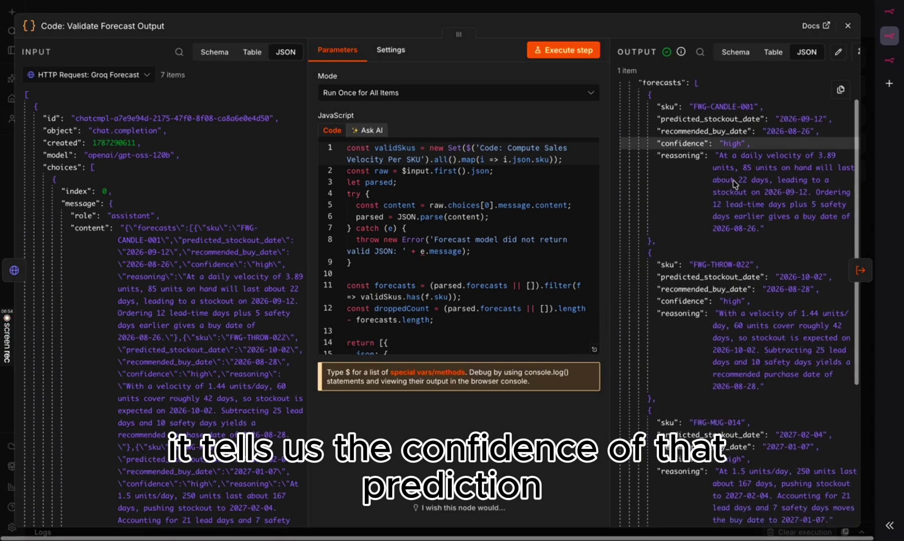
{"action": "scroll", "coordinate": [732, 143], "scroll_direction": "down", "scroll_amount": 6}
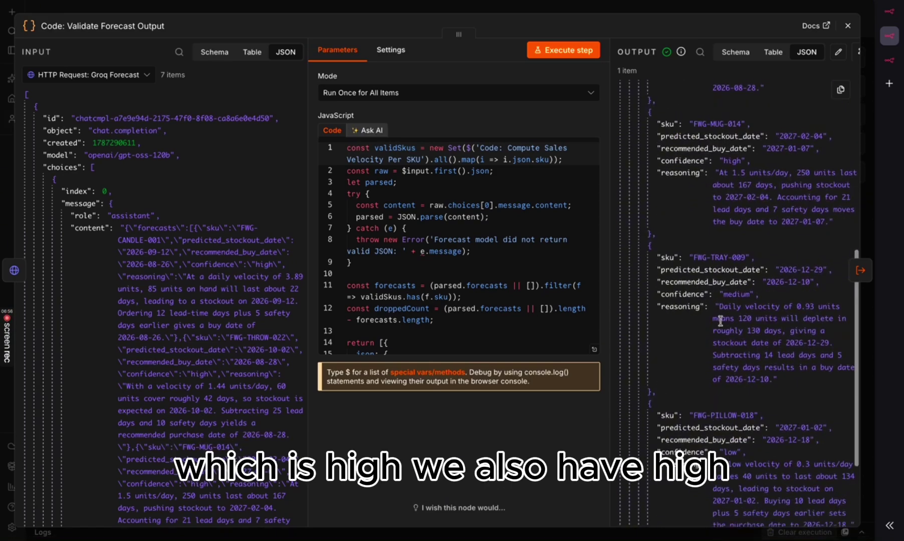
{"action": "scroll", "coordinate": [732, 301], "scroll_direction": "down", "scroll_amount": 7}
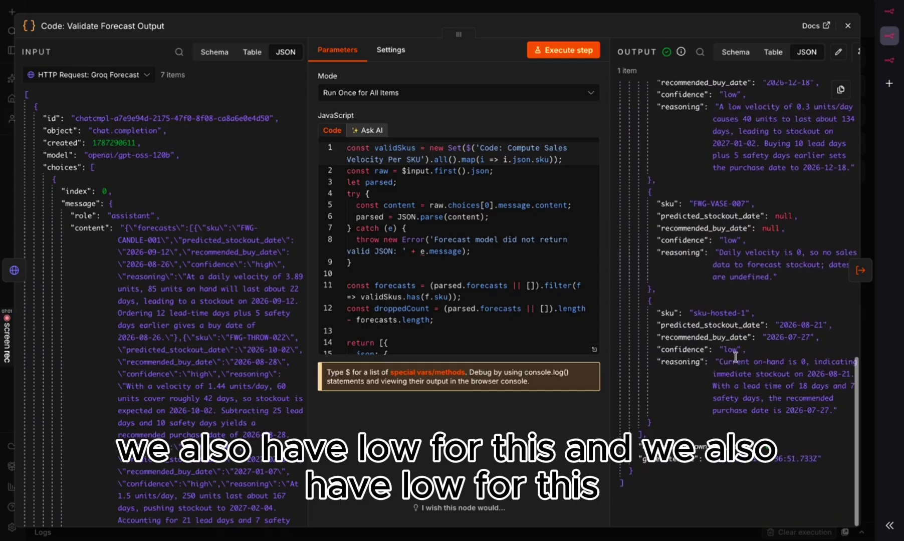
{"action": "scroll", "coordinate": [733, 350], "scroll_direction": "up", "scroll_amount": 13}
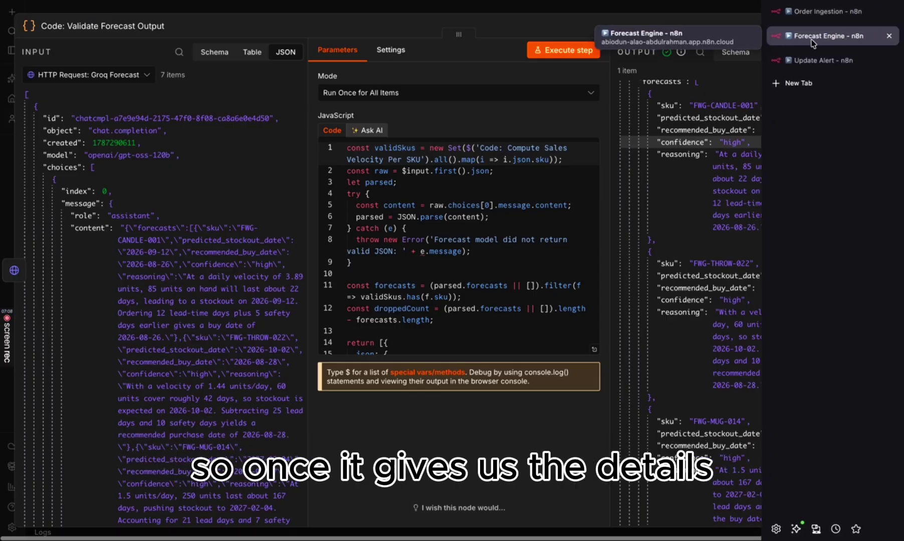
{"action": "left_click", "coordinate": [848, 25]}
{"action": "mouse_move", "coordinate": [656, 288]}
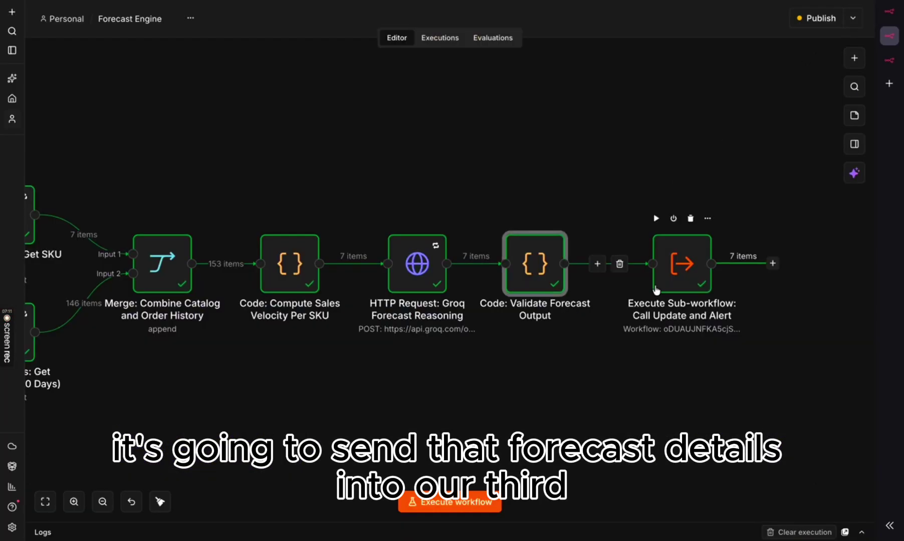